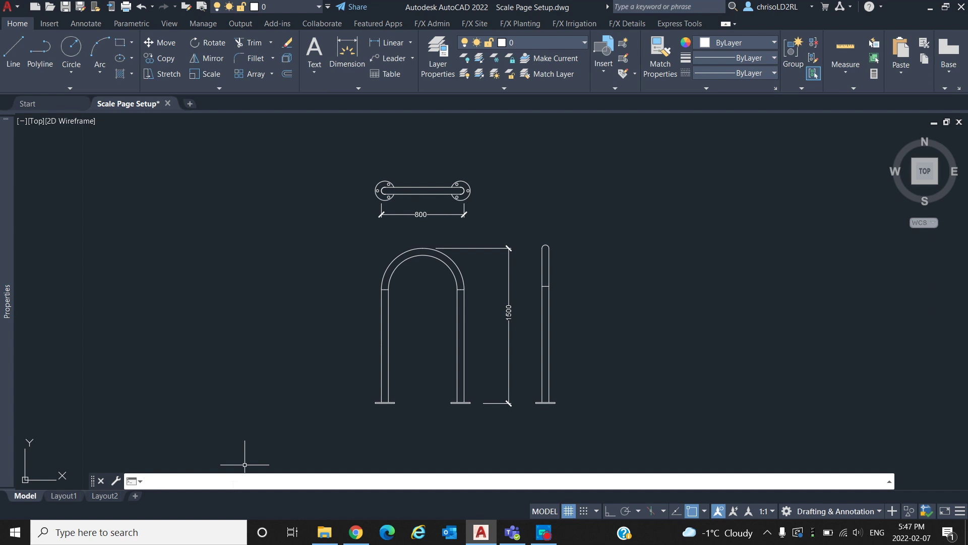
Step: Review the drawing units with UNITS, keeping Meters as the insertion scale
{"action": "type", "text": "UNIt"}
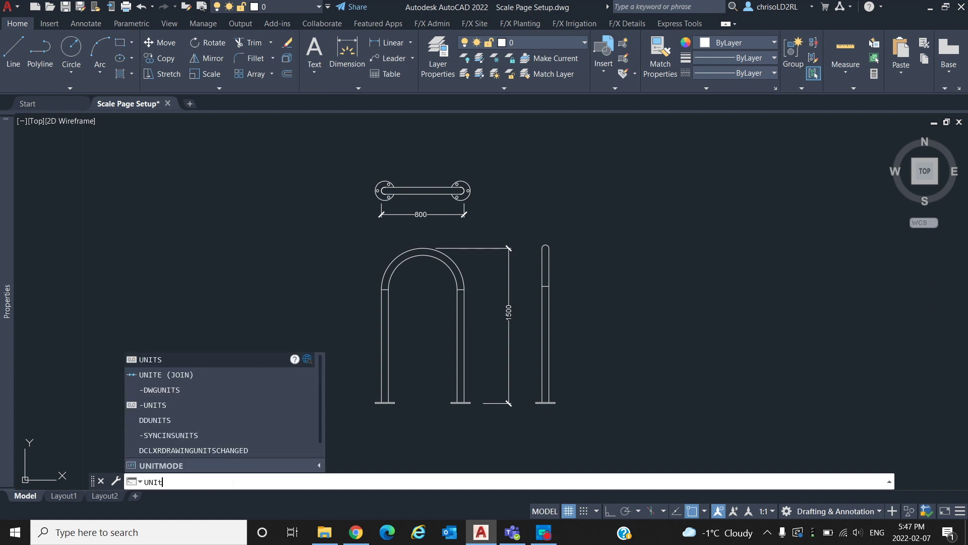
{"action": "type", "text": "S"}
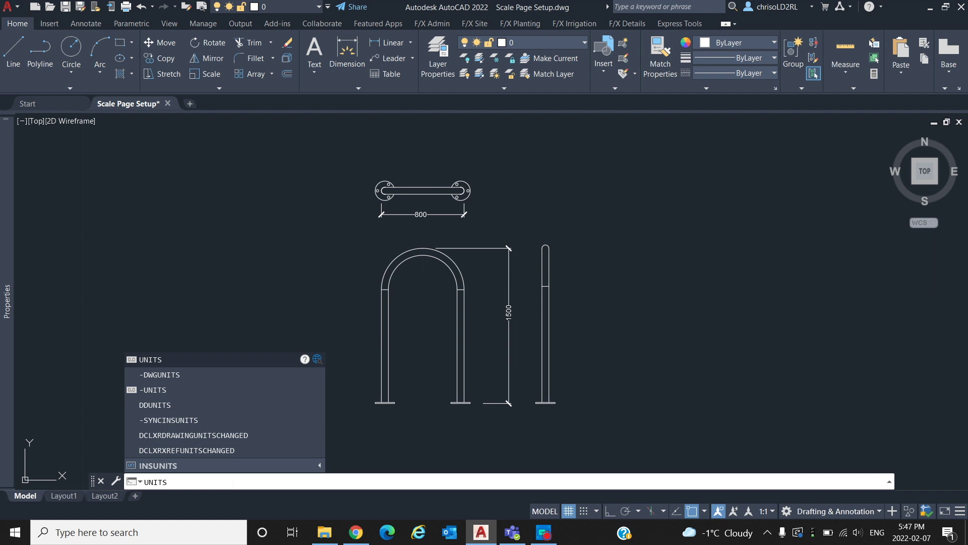
{"action": "key", "text": "Return"}
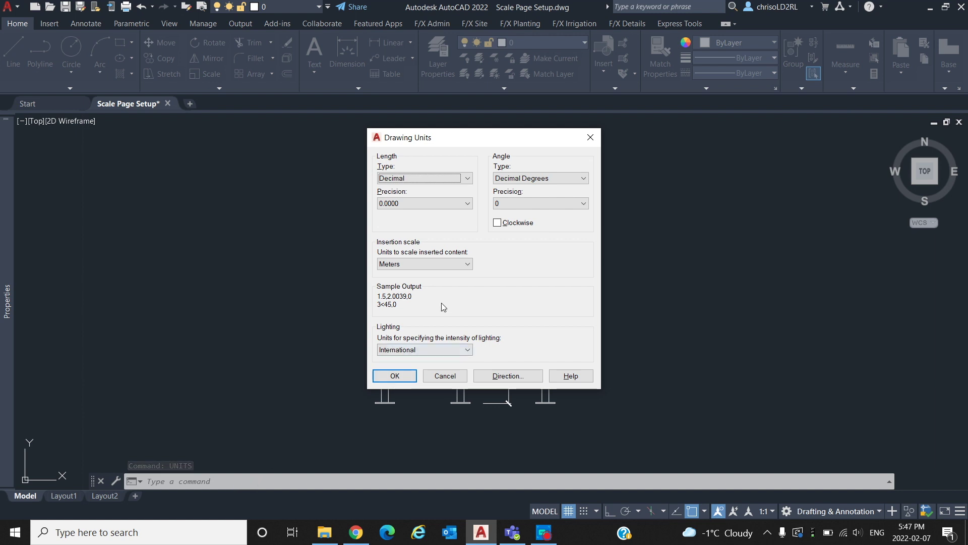
{"action": "left_click", "coordinate": [465, 265]}
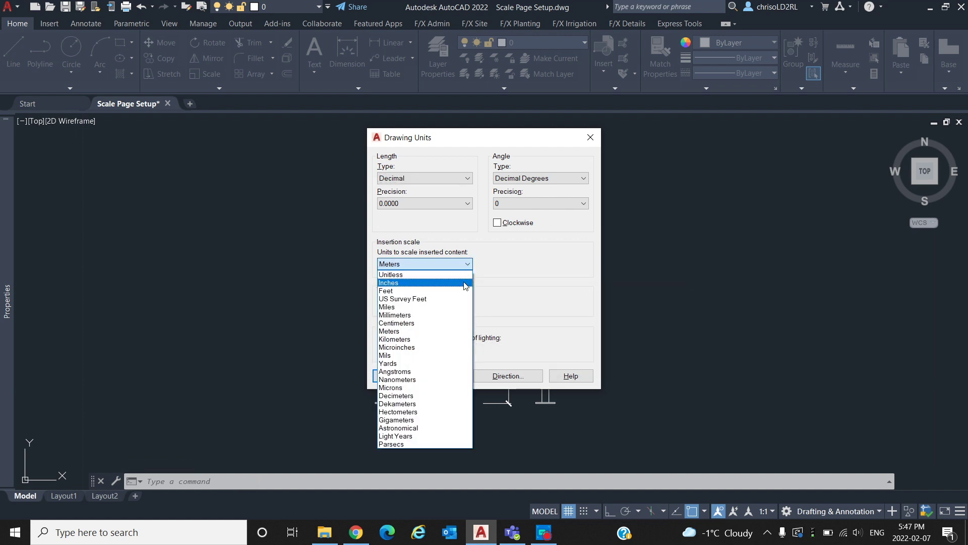
{"action": "left_click", "coordinate": [461, 331]}
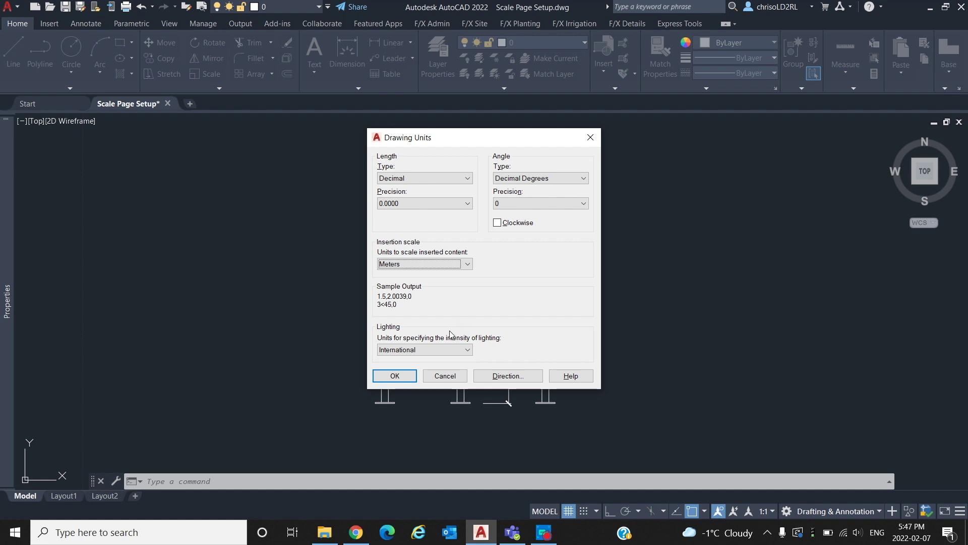
{"action": "left_click", "coordinate": [406, 376]}
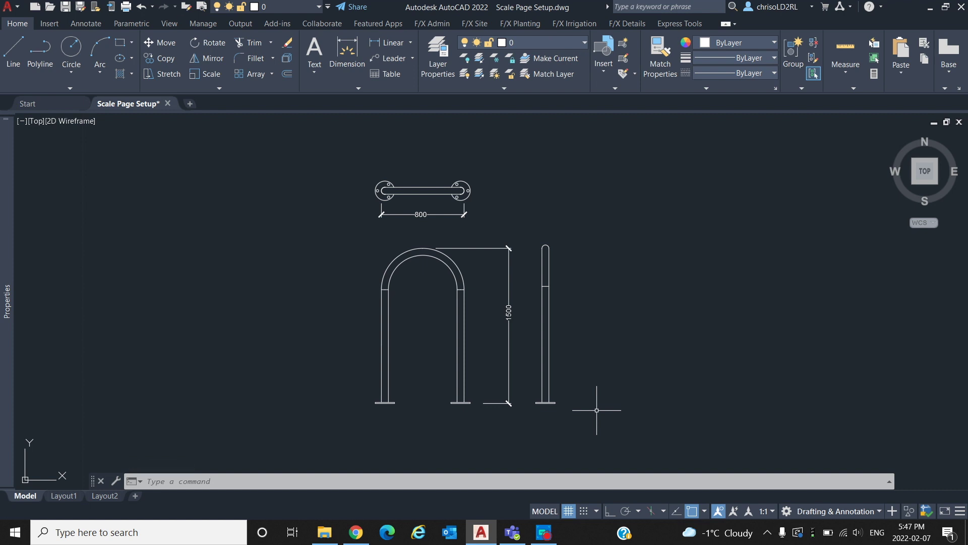
Step: Scale all handrail objects by a factor of 2 and pan to view the enlarged drawing
{"action": "left_click", "coordinate": [597, 410]}
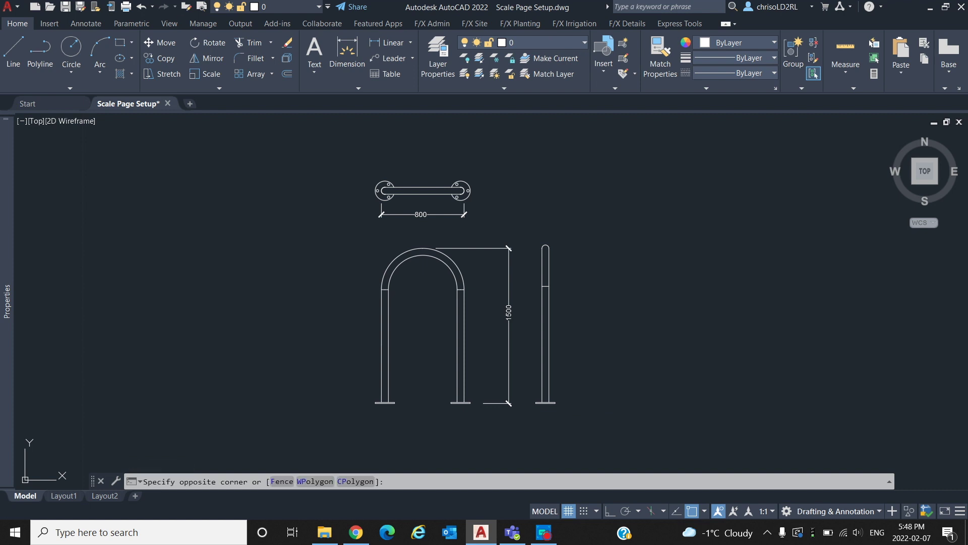
{"action": "left_click", "coordinate": [341, 175]}
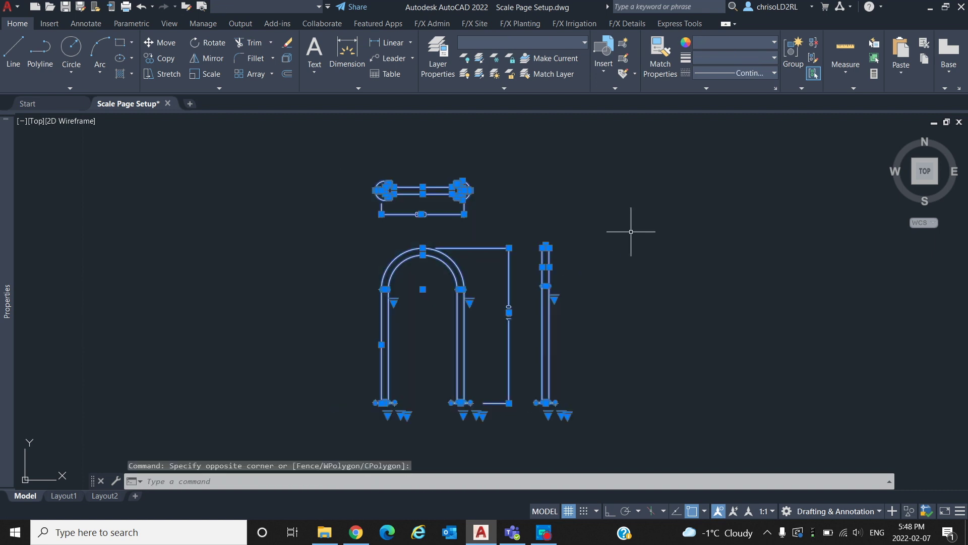
{"action": "type", "text": "SCALE"}
{"action": "key", "text": "Return"}
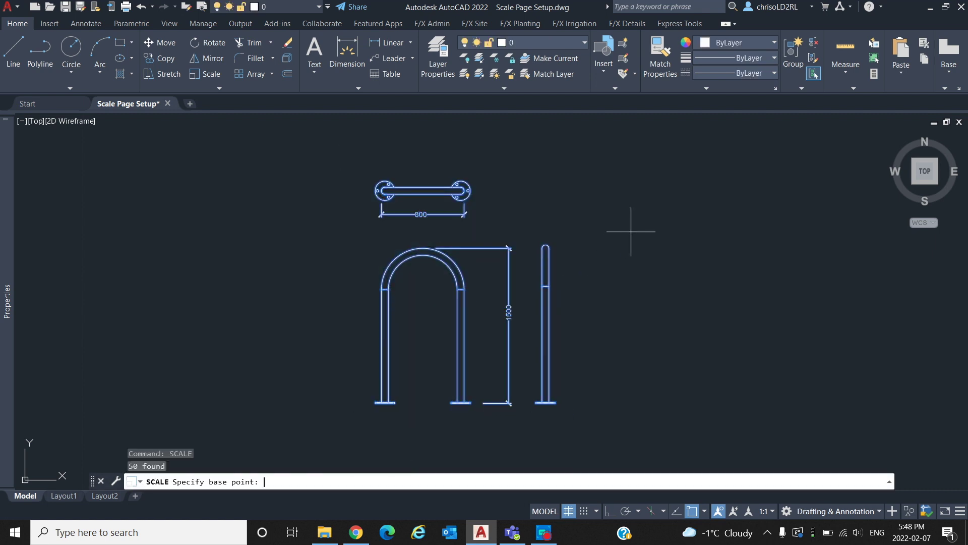
{"action": "left_click", "coordinate": [485, 324]}
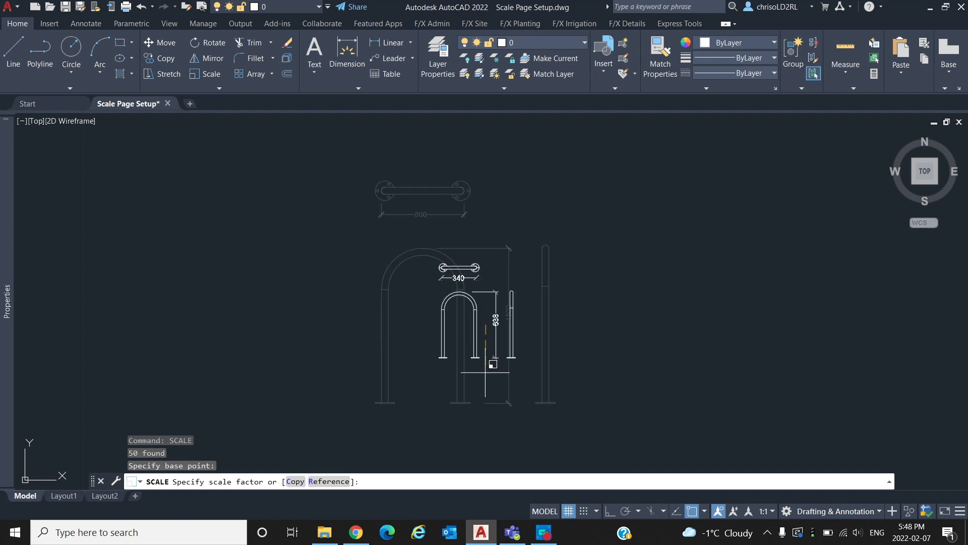
{"action": "type", "text": "2"}
{"action": "key", "text": "Return"}
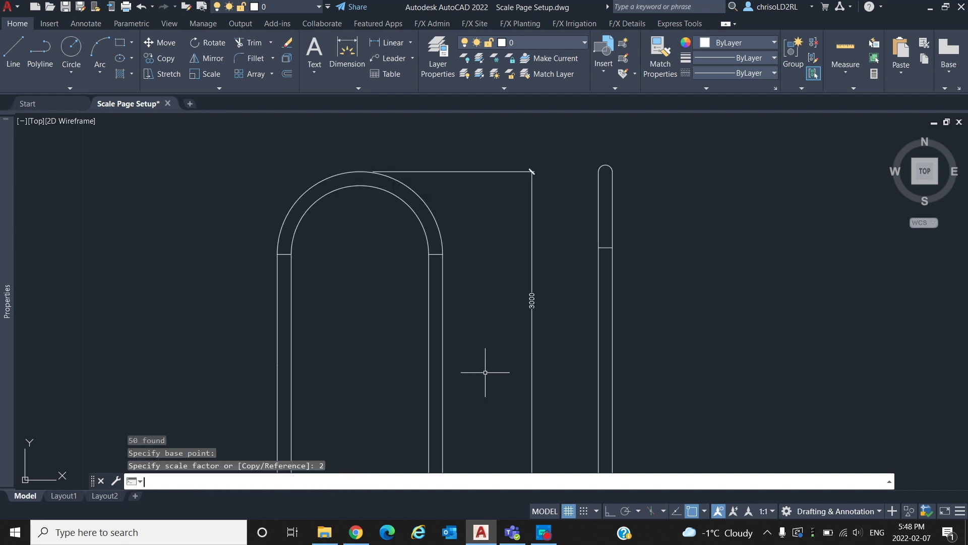
{"action": "scroll", "coordinate": [486, 373], "scroll_direction": "down", "scroll_amount": 2}
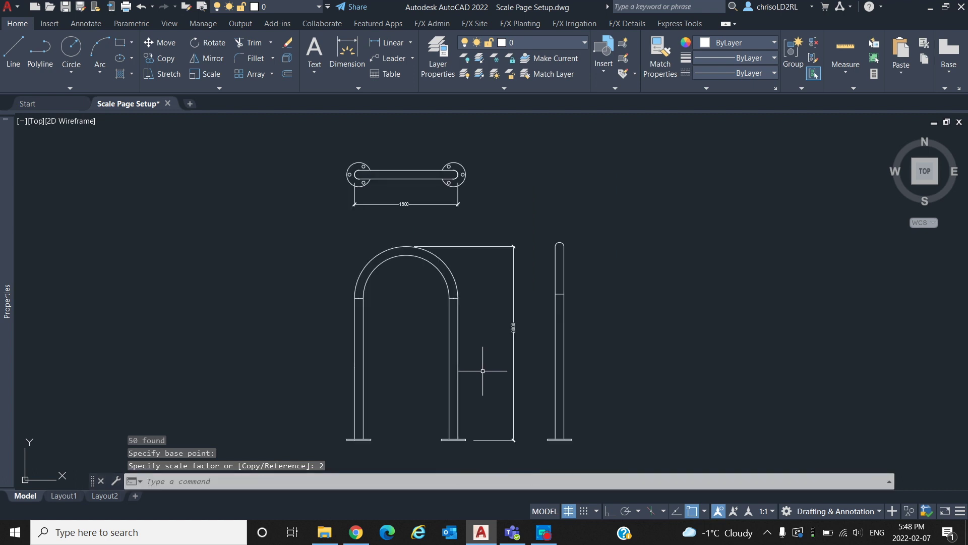
{"action": "middle_click_drag", "start_coordinate": [485, 373], "coordinate": [488, 371]}
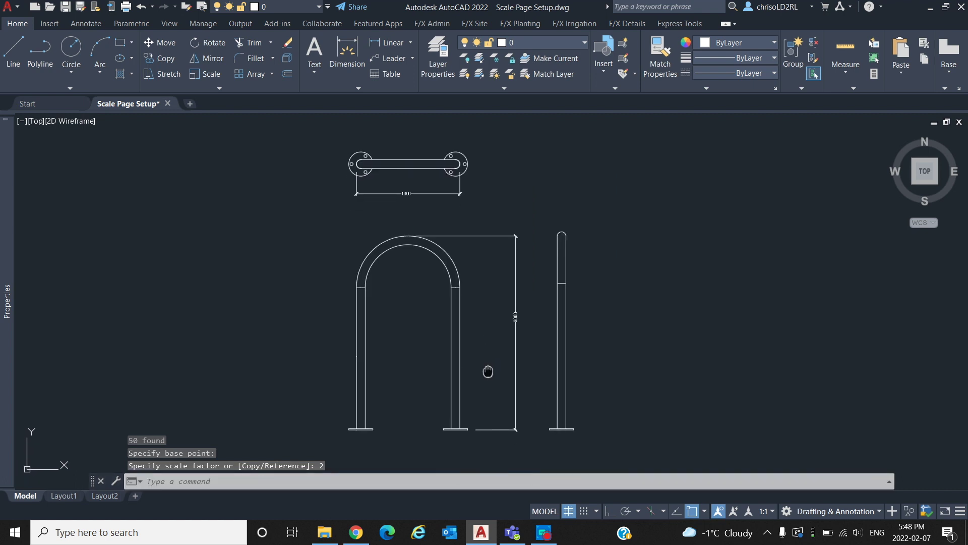
{"action": "left_click", "coordinate": [599, 442]}
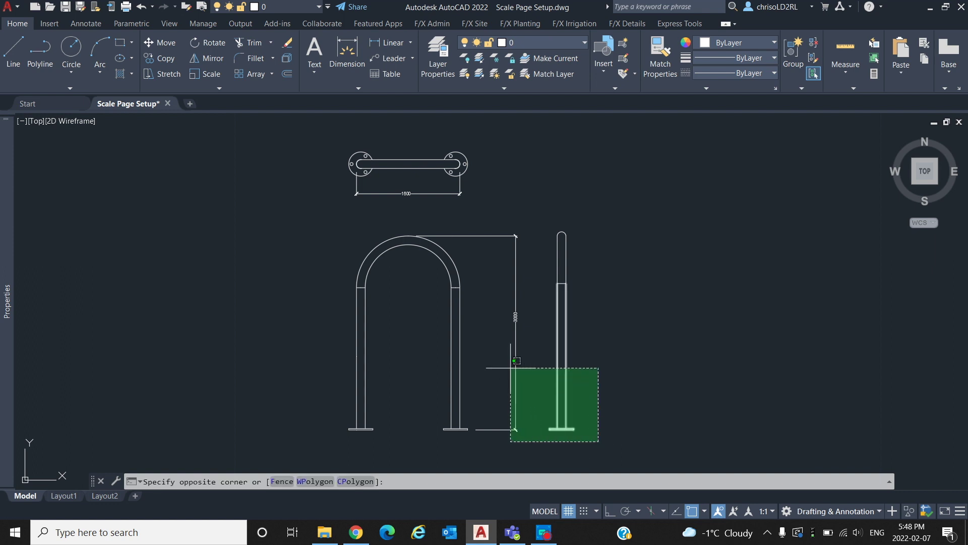
Step: Scale the whole drawing by 0.5, back to 800 and 1500, and switch to Layout1
{"action": "left_click", "coordinate": [301, 147]}
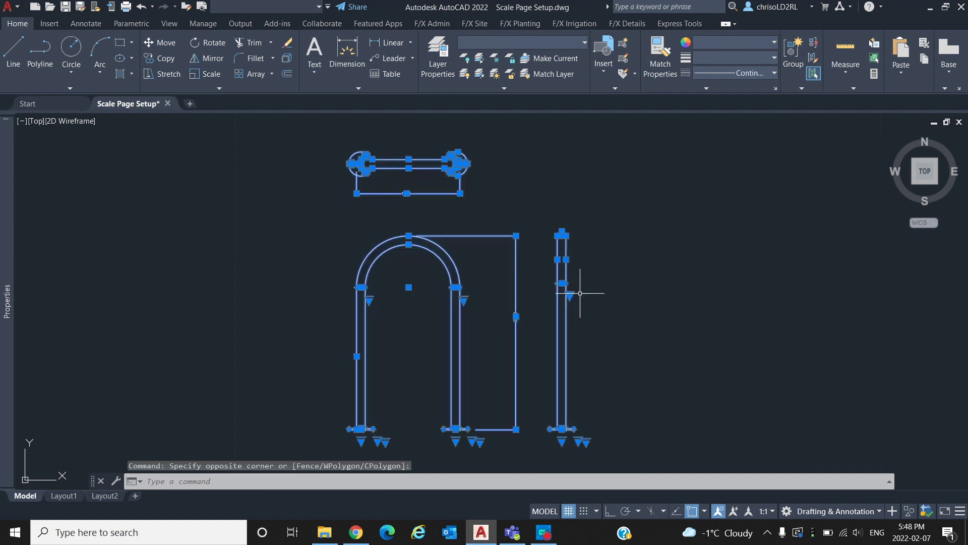
{"action": "type", "text": "scale"}
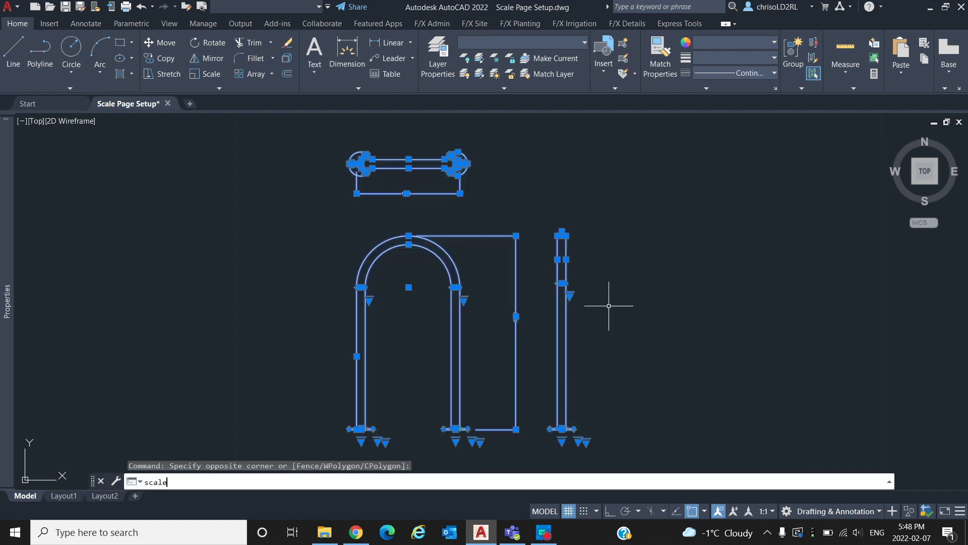
{"action": "key", "text": "Return"}
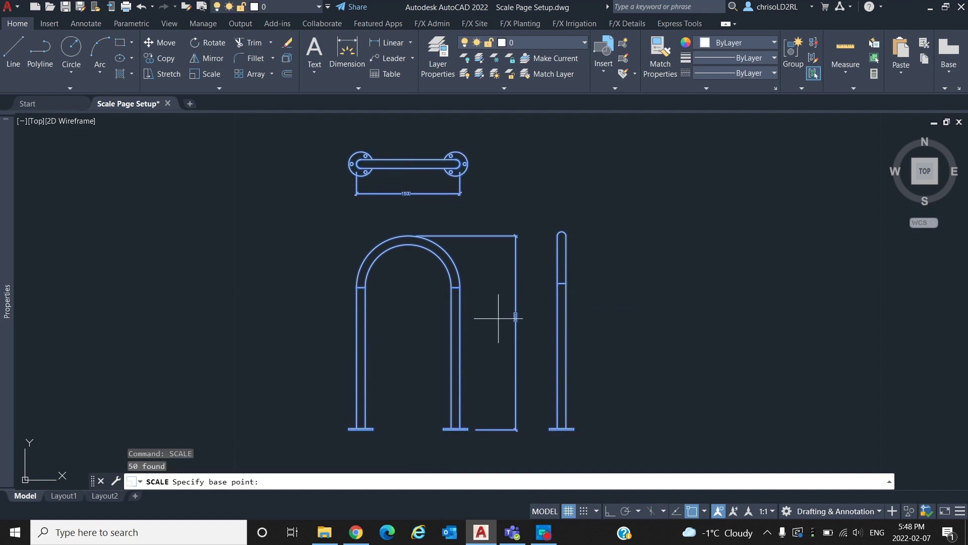
{"action": "left_click", "coordinate": [483, 324]}
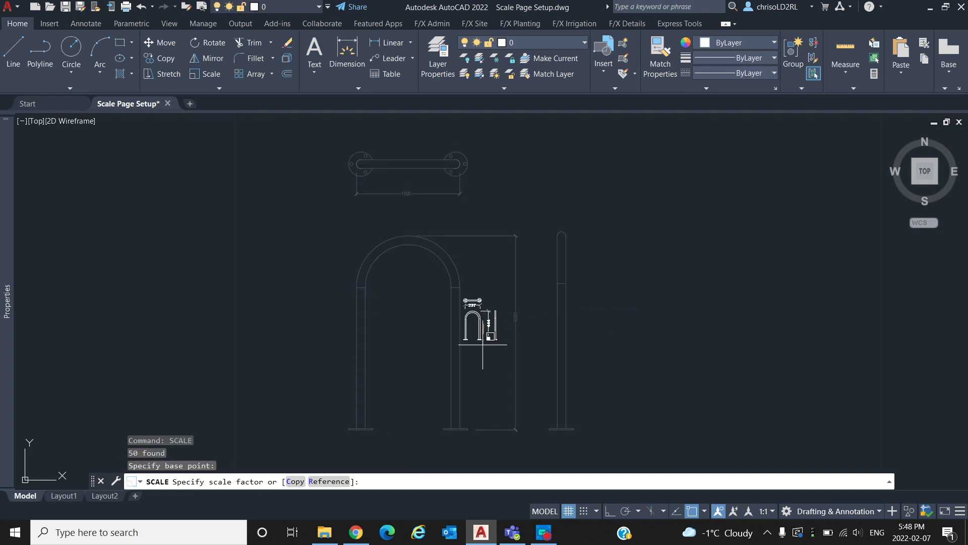
{"action": "type", "text": ".5"}
{"action": "key", "text": "Return"}
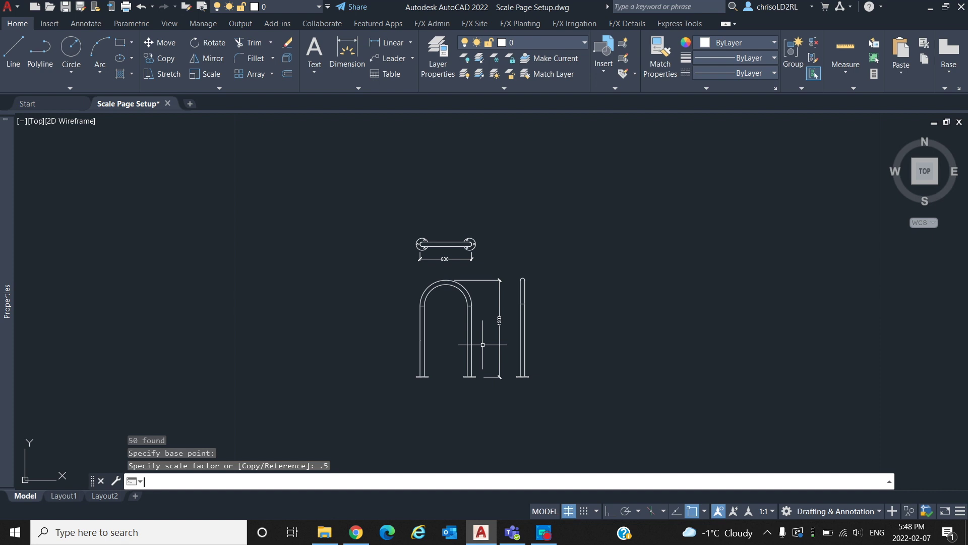
{"action": "scroll", "coordinate": [483, 344], "scroll_direction": "up", "scroll_amount": 2}
{"action": "scroll", "coordinate": [484, 344], "scroll_direction": "down", "scroll_amount": 2}
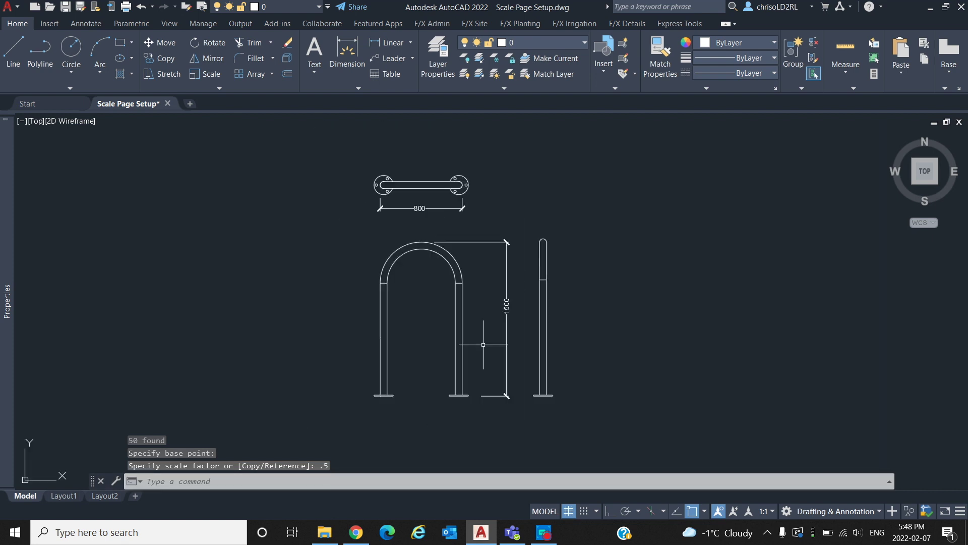
{"action": "left_click", "coordinate": [64, 495]}
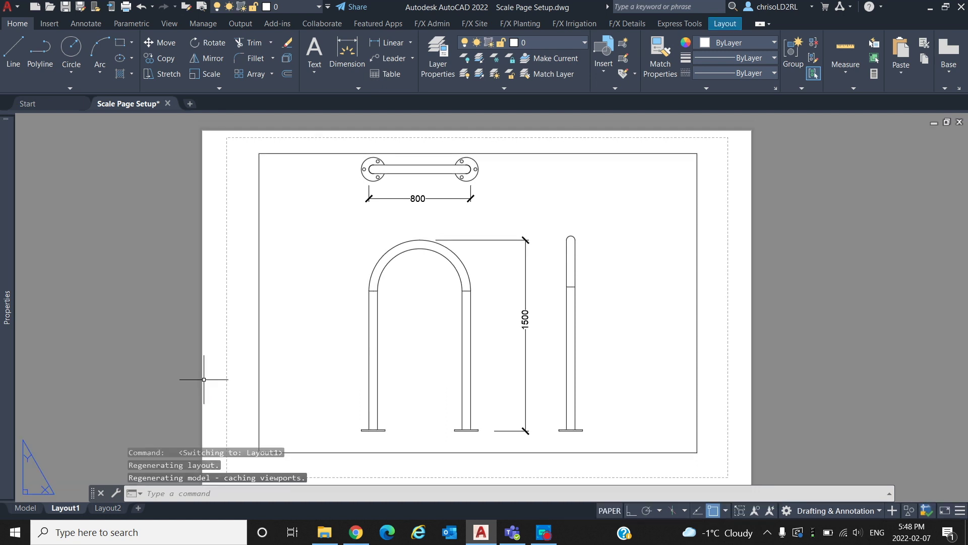
Step: Open the Page Setup Manager with PAGESETUP and modify Layout1's page setup
{"action": "type", "text": "p"}
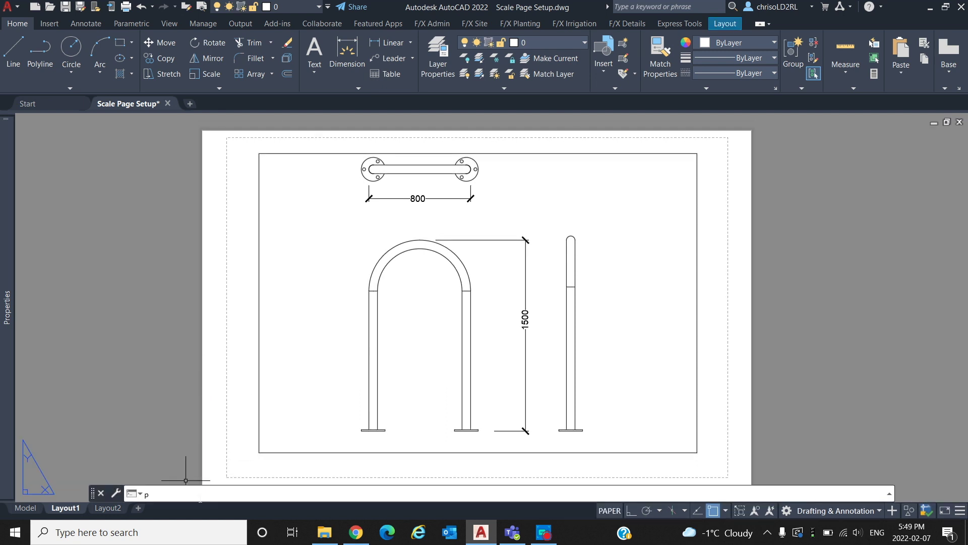
{"action": "type", "text": "agesetup"}
{"action": "key", "text": "Return"}
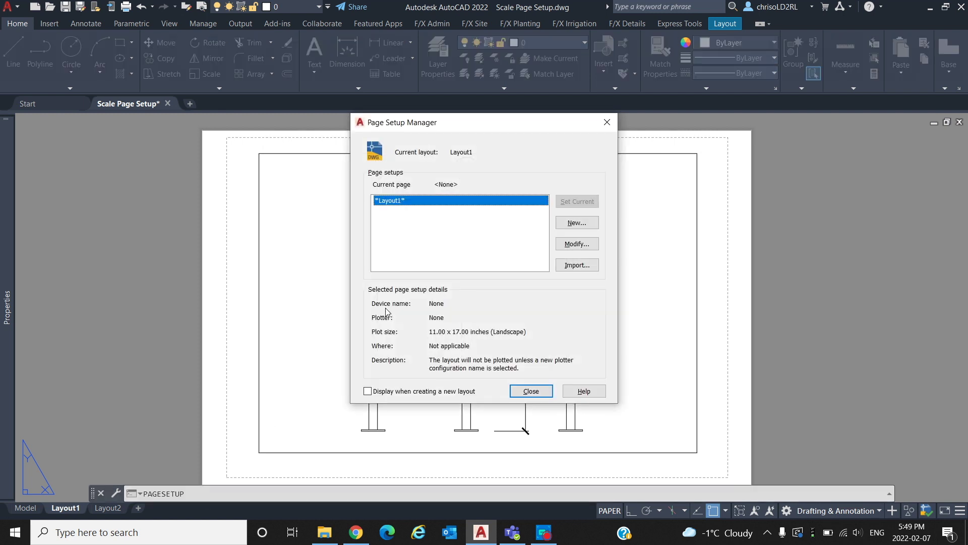
{"action": "left_click", "coordinate": [573, 246]}
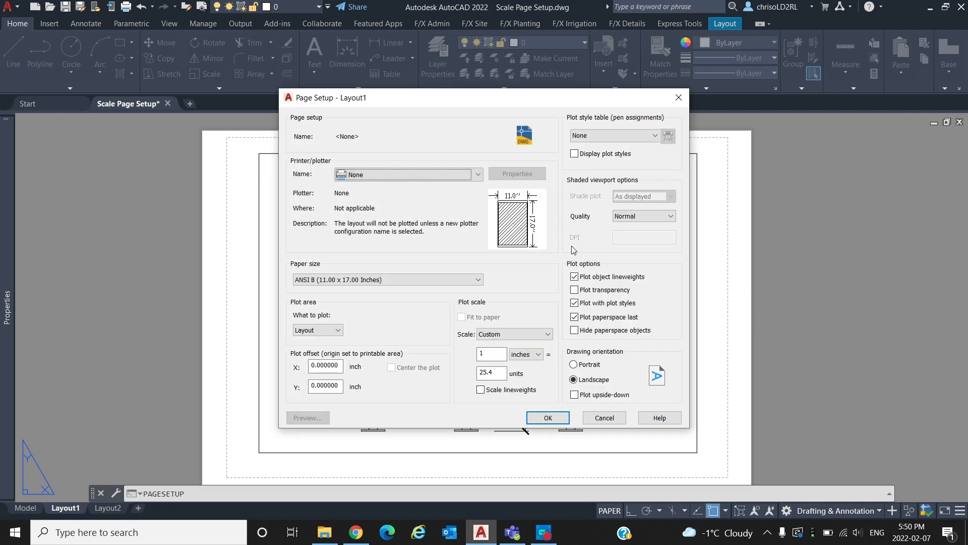
{"action": "left_click", "coordinate": [473, 280]}
{"action": "scroll", "coordinate": [456, 303], "scroll_direction": "up", "scroll_amount": 2}
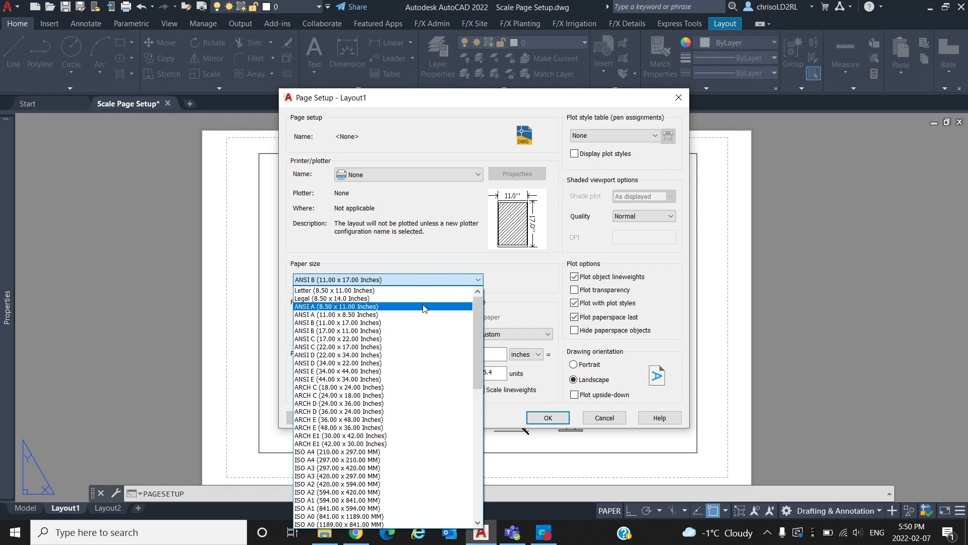
{"action": "left_click", "coordinate": [396, 322]}
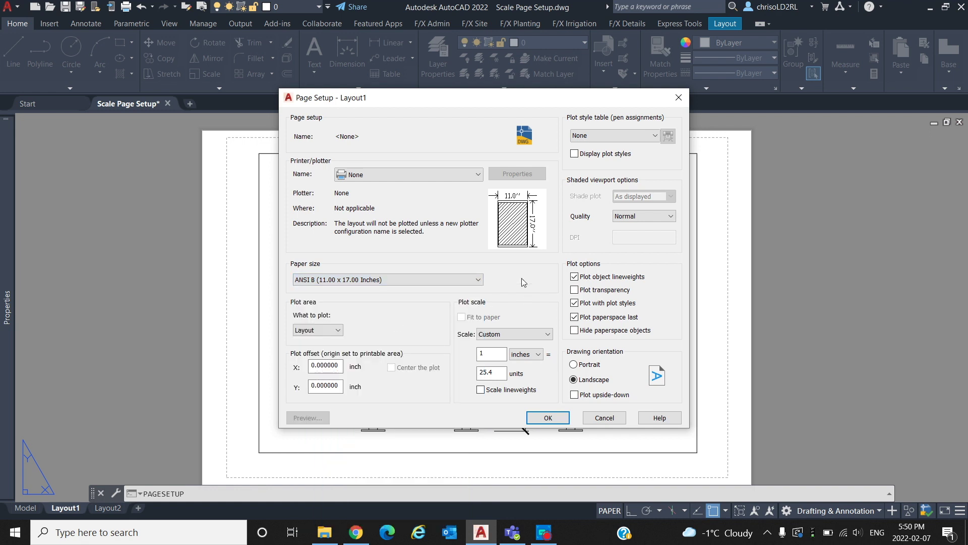
{"action": "left_click", "coordinate": [478, 174]}
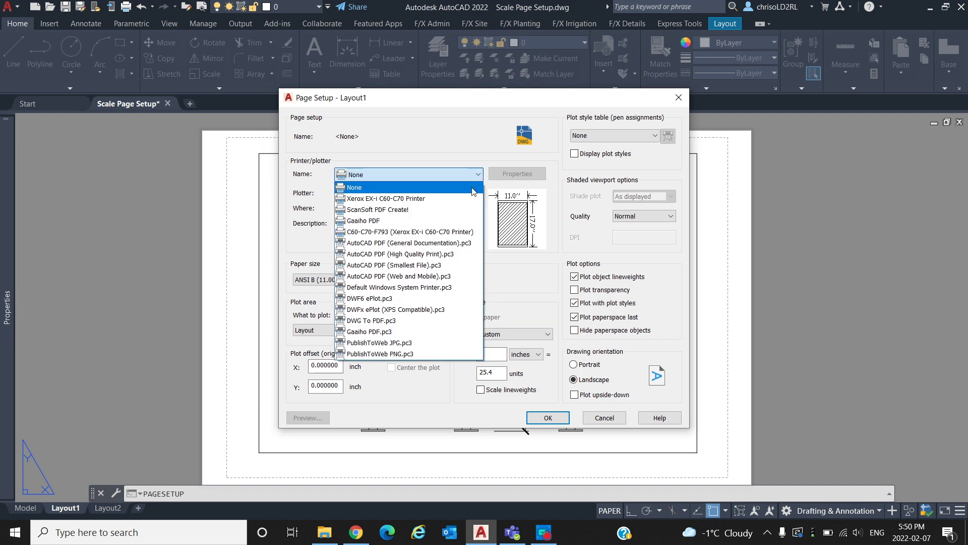
Step: Choose DWG To PDF.pc3, millimetre paper units, Layout plot area and monochrome.ctb plot styles
{"action": "left_click", "coordinate": [404, 321]}
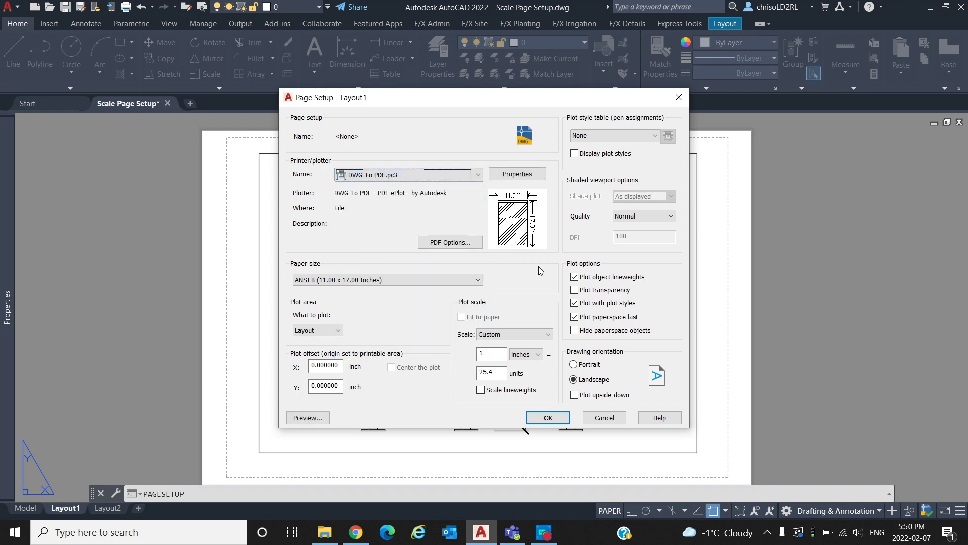
{"action": "left_click", "coordinate": [546, 335]}
{"action": "left_click", "coordinate": [502, 345]}
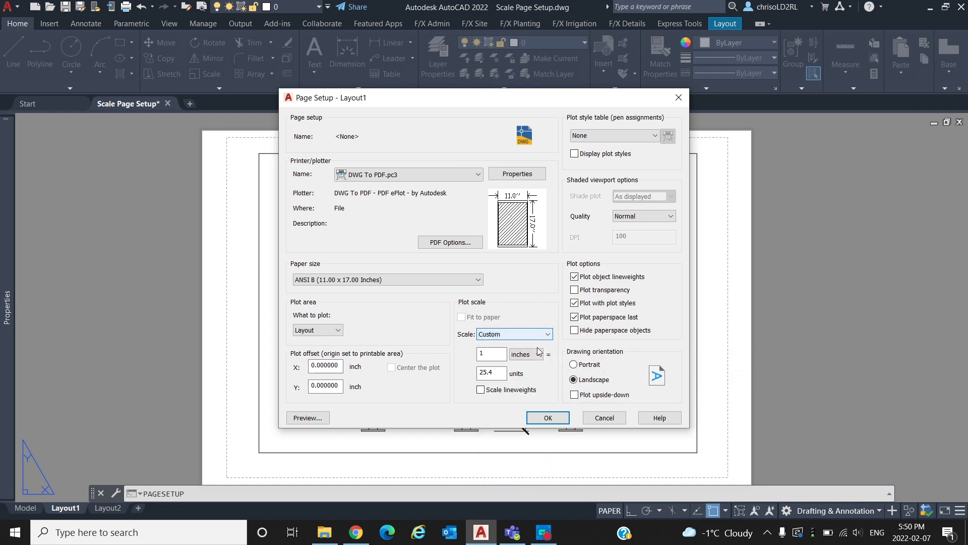
{"action": "left_click", "coordinate": [536, 356]}
{"action": "left_click", "coordinate": [527, 373]}
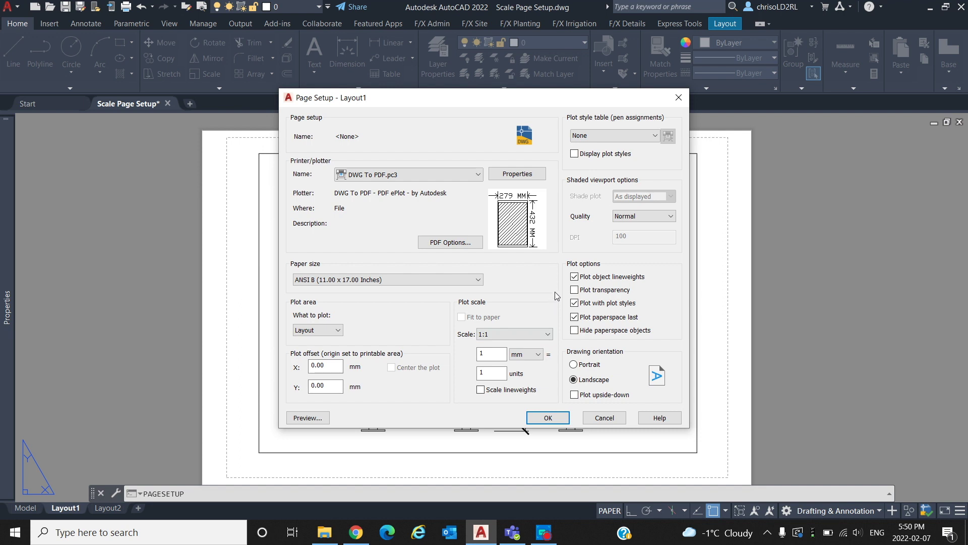
{"action": "left_click", "coordinate": [343, 334]}
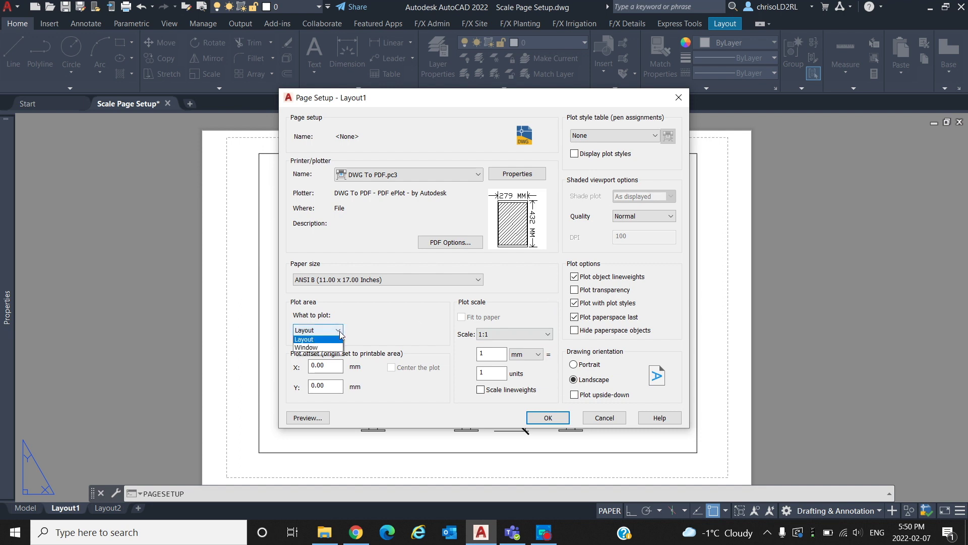
{"action": "left_click", "coordinate": [346, 349]}
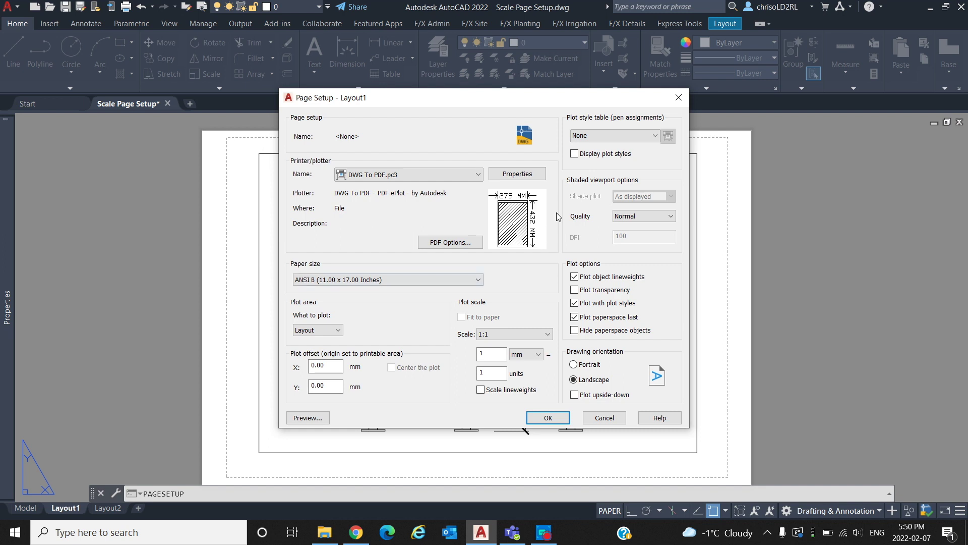
{"action": "left_click", "coordinate": [624, 133]}
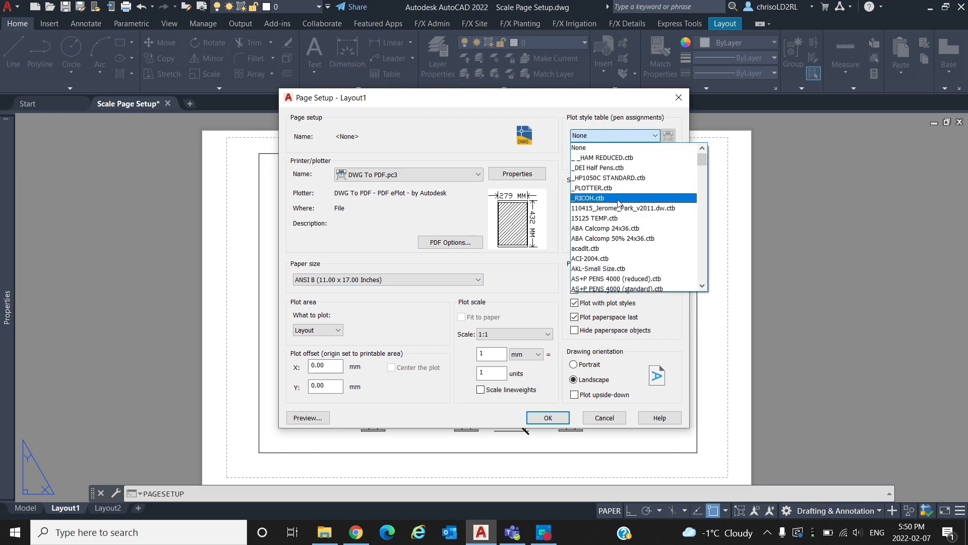
{"action": "scroll", "coordinate": [620, 217], "scroll_direction": "down", "scroll_amount": 20}
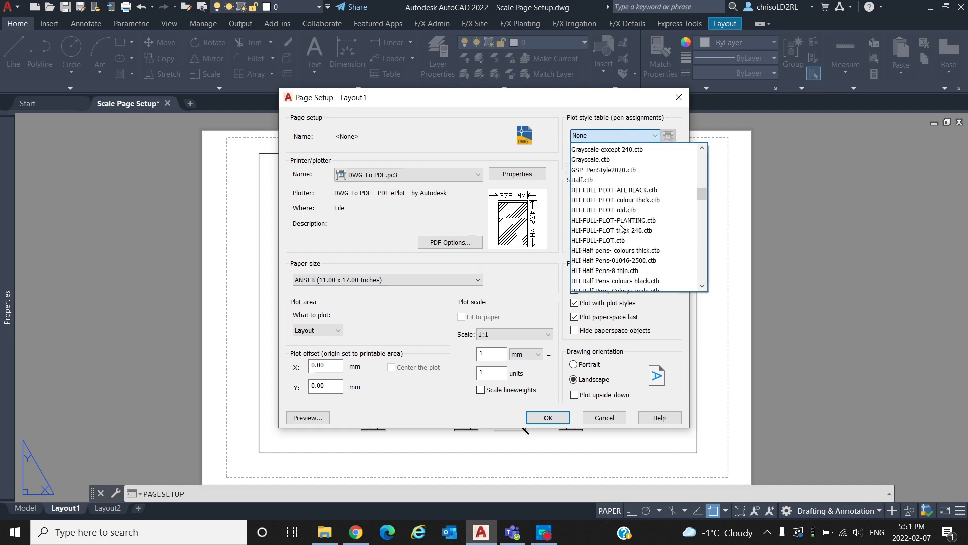
{"action": "scroll", "coordinate": [620, 228], "scroll_direction": "down", "scroll_amount": 15}
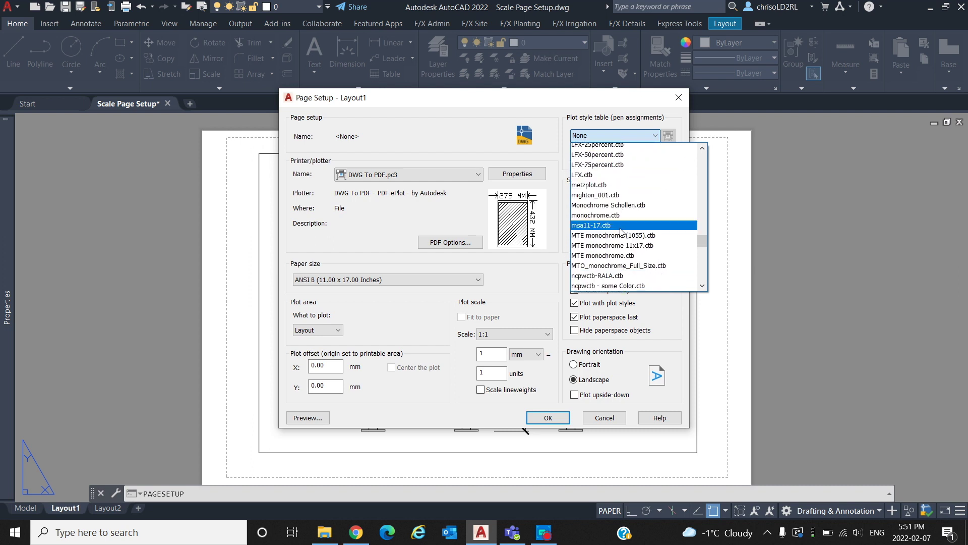
{"action": "scroll", "coordinate": [614, 222], "scroll_direction": "up", "scroll_amount": 6}
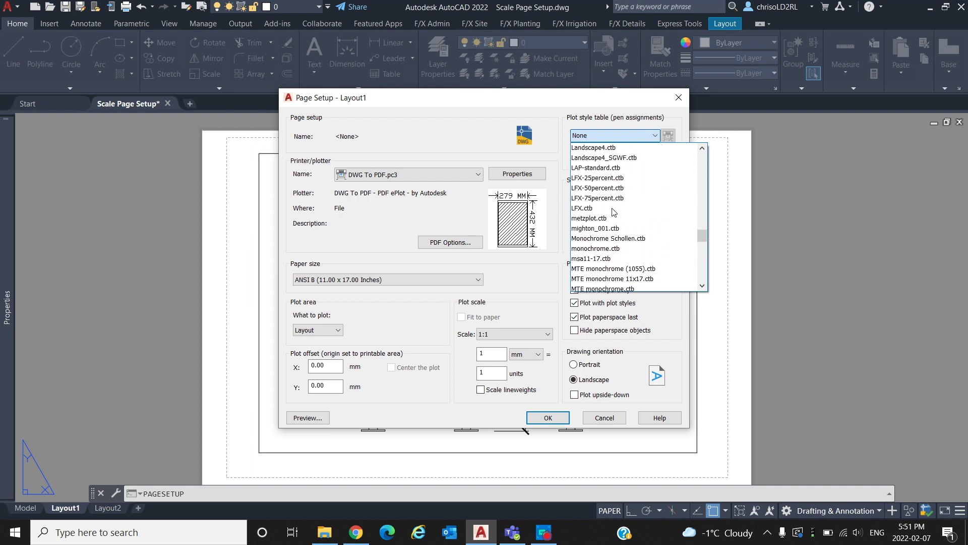
{"action": "left_click", "coordinate": [611, 248]}
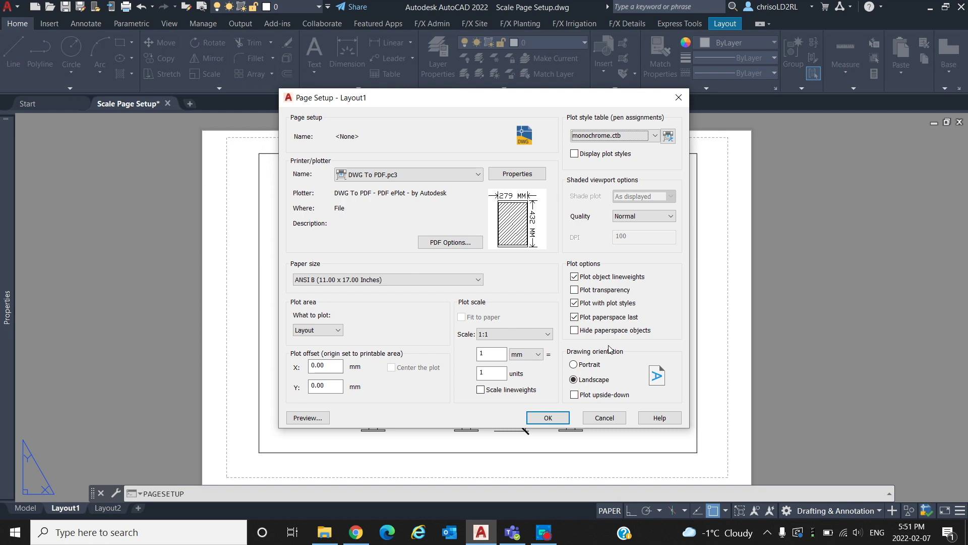
Step: Confirm the page setup and close the Page Setup Manager, returning to Layout1
{"action": "left_click", "coordinate": [560, 416]}
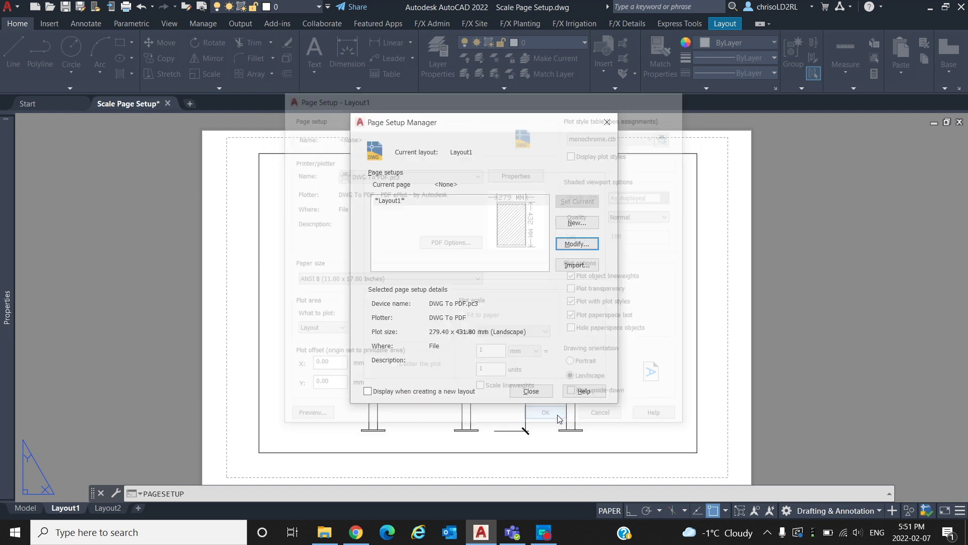
{"action": "left_click", "coordinate": [531, 391]}
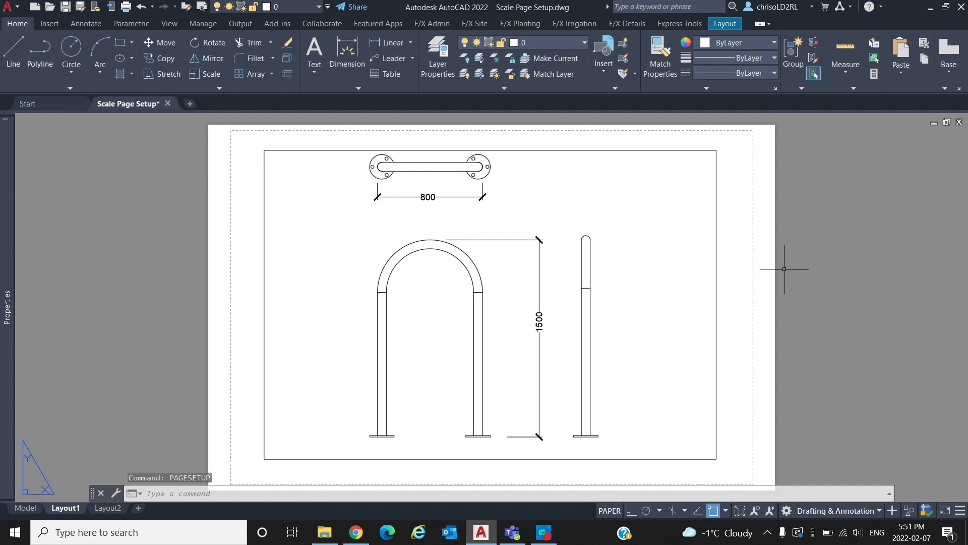
{"action": "scroll", "coordinate": [840, 263], "scroll_direction": "up", "scroll_amount": 2}
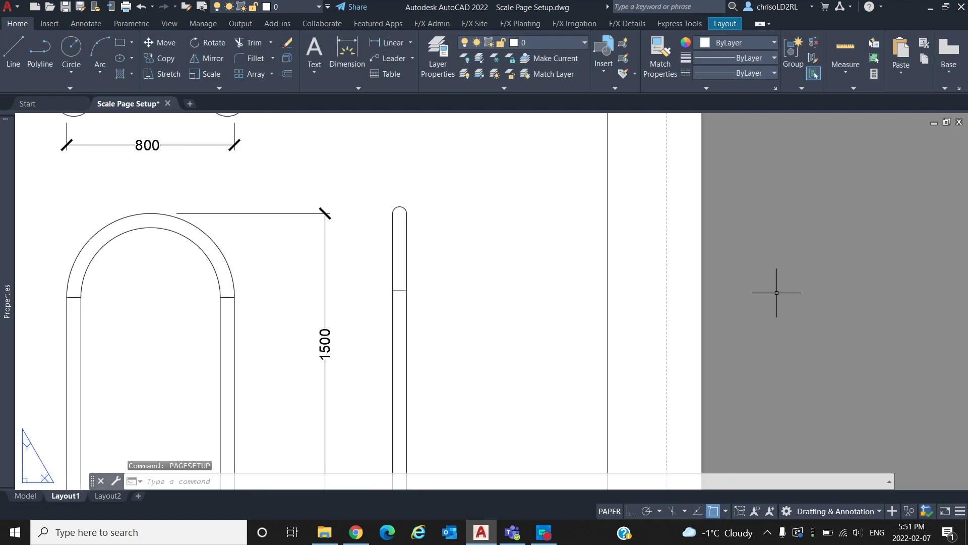
{"action": "scroll", "coordinate": [777, 293], "scroll_direction": "down", "scroll_amount": 2}
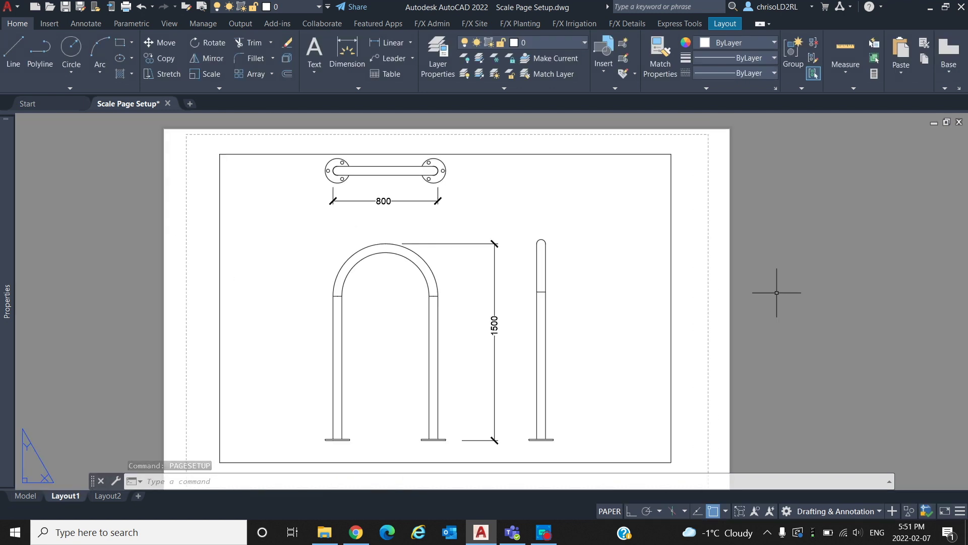
Step: Create a single viewport with VIEWPORTS, then delete it, keeping only the original viewport
{"action": "type", "text": "viewpor"}
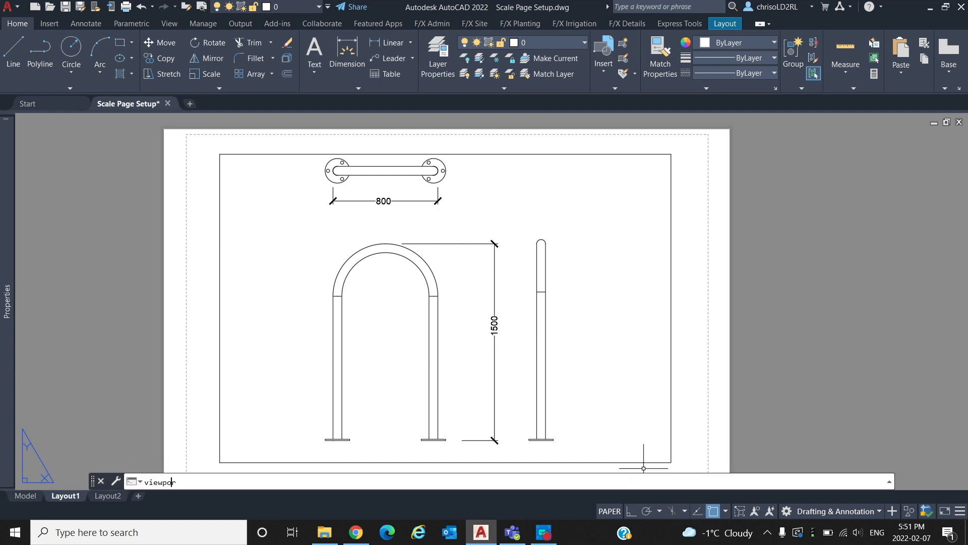
{"action": "type", "text": "ts"}
{"action": "key", "text": "Return"}
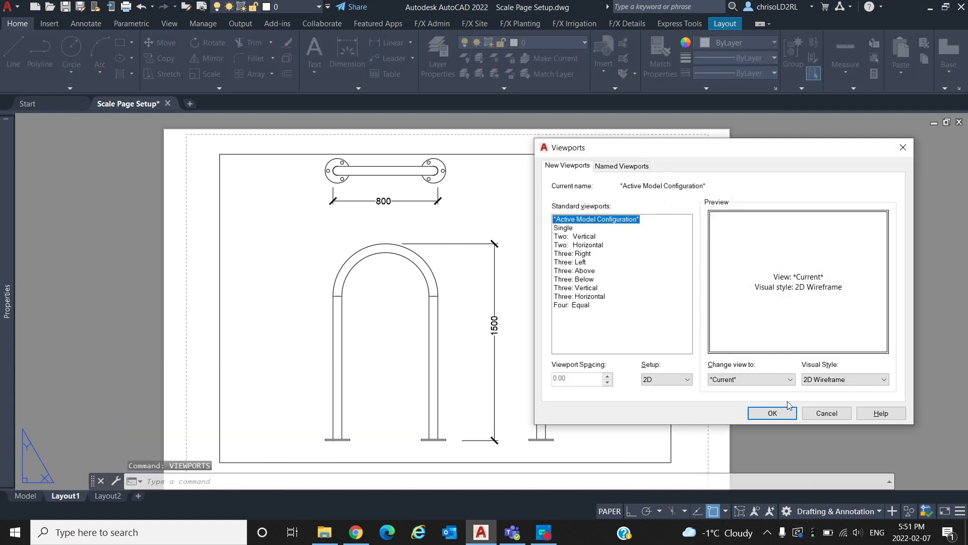
{"action": "left_click", "coordinate": [771, 413]}
{"action": "left_click", "coordinate": [727, 218]}
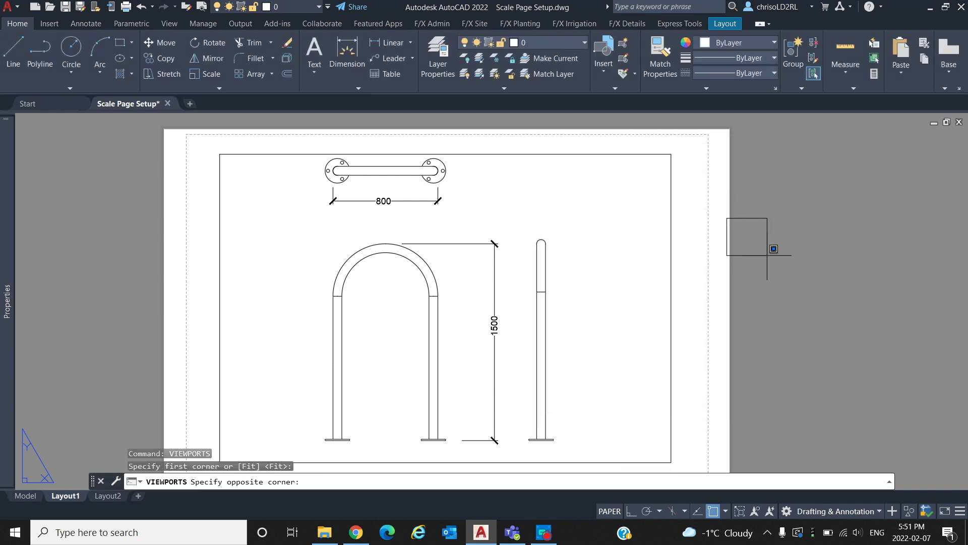
{"action": "left_click", "coordinate": [908, 341]}
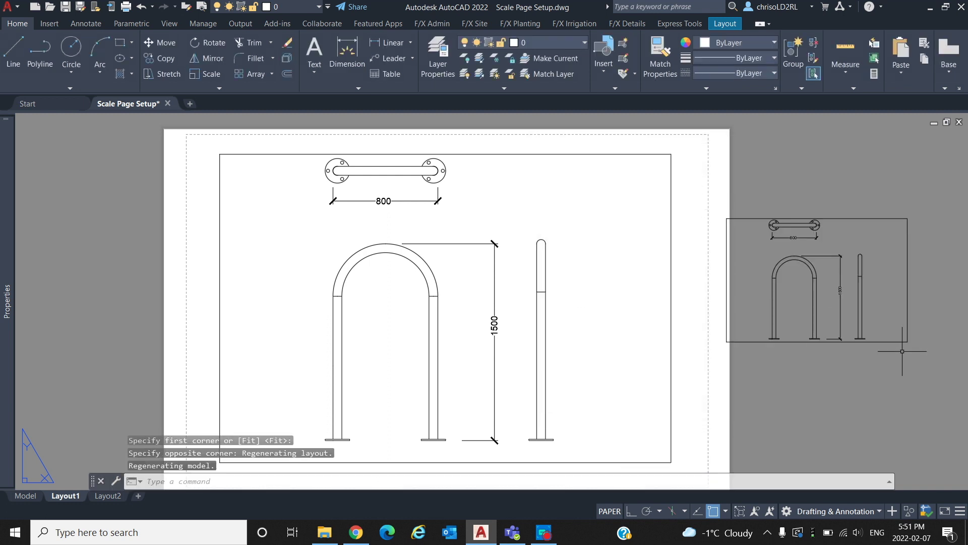
{"action": "left_click", "coordinate": [906, 356]}
{"action": "left_click", "coordinate": [862, 312]}
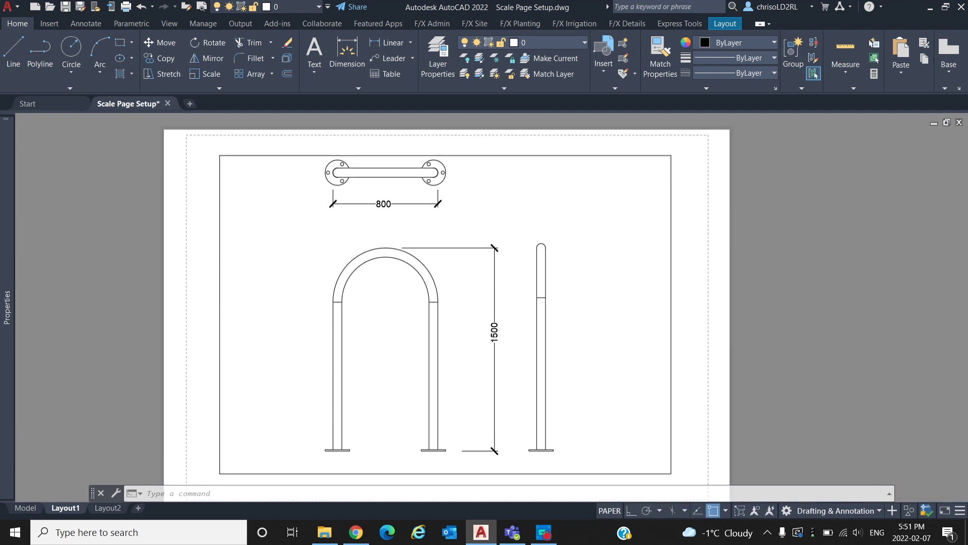
{"action": "key", "text": "Delete"}
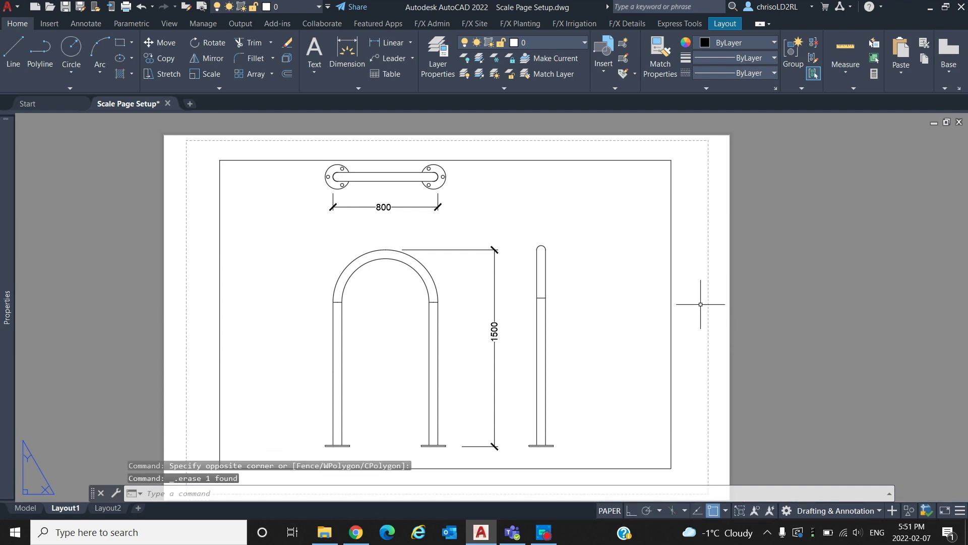
{"action": "left_click", "coordinate": [672, 307]}
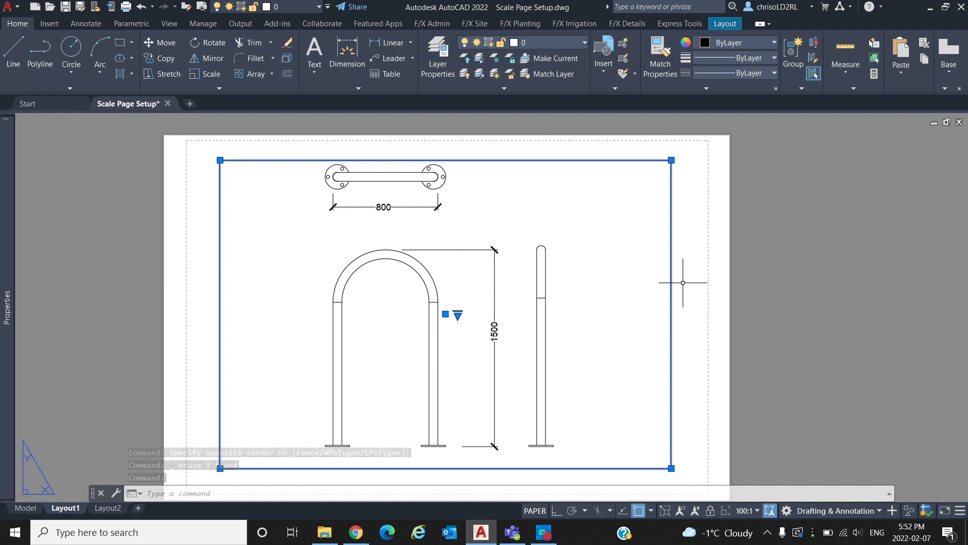
Step: Zoom extents inside the viewport so the rail drawing fills it, then return to paper space
{"action": "key", "text": "Escape"}
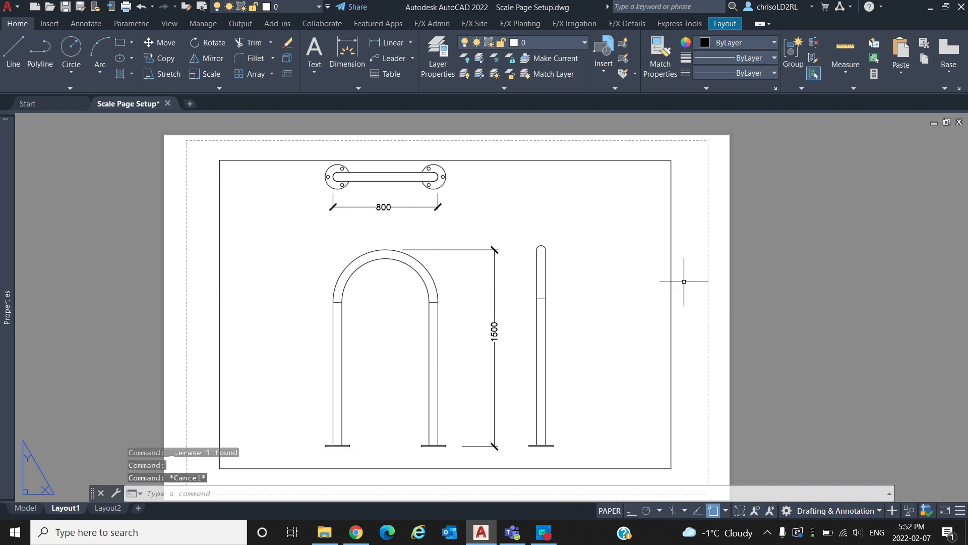
{"action": "double_click", "coordinate": [629, 306]}
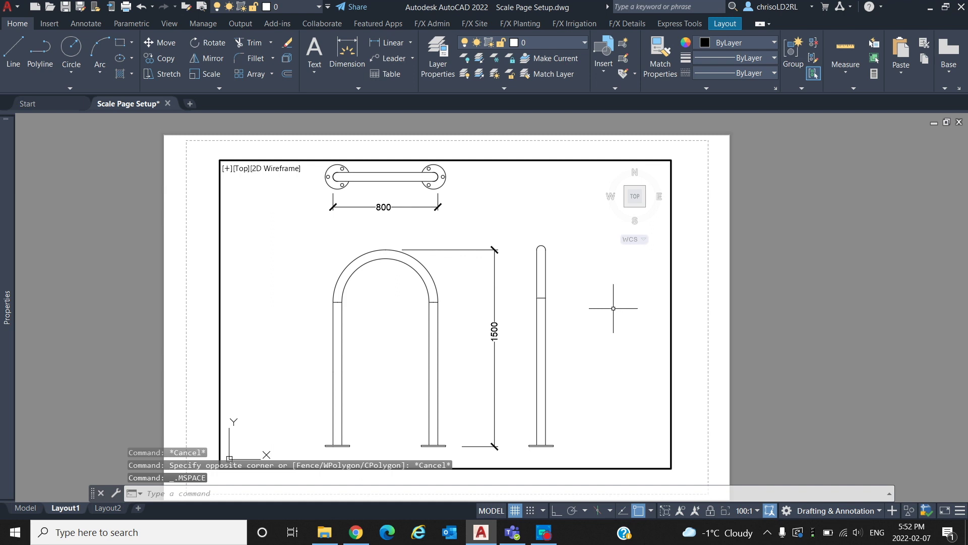
{"action": "mouse_move", "coordinate": [613, 312]}
{"action": "middle_mouse_down"}
{"action": "mouse_move", "coordinate": [580, 320]}
{"action": "mouse_move", "coordinate": [595, 324]}
{"action": "mouse_move", "coordinate": [609, 297]}
{"action": "mouse_move", "coordinate": [604, 318]}
{"action": "middle_mouse_up"}
{"action": "scroll", "coordinate": [601, 323], "scroll_direction": "down", "scroll_amount": 2}
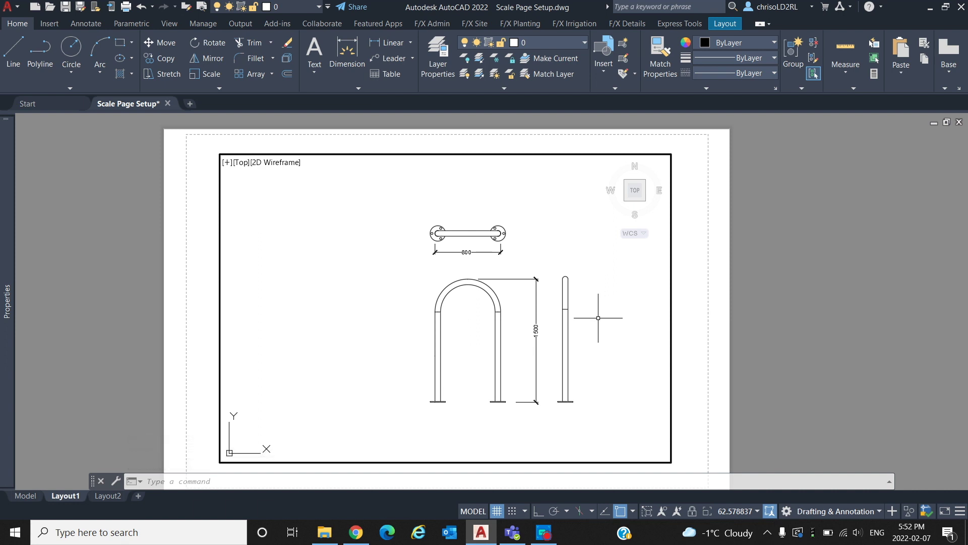
{"action": "type", "text": "z"}
{"action": "key", "text": "Return"}
{"action": "type", "text": "e"}
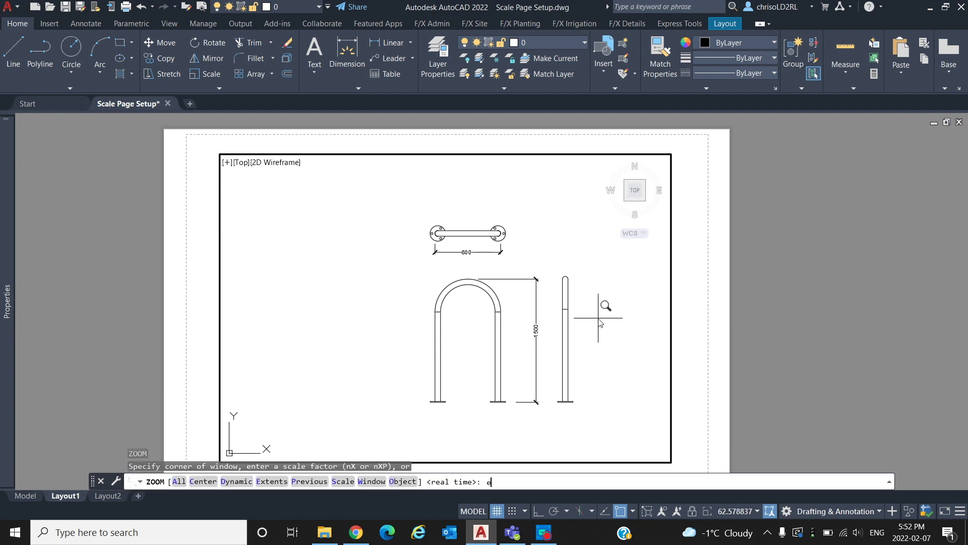
{"action": "key", "text": "Return"}
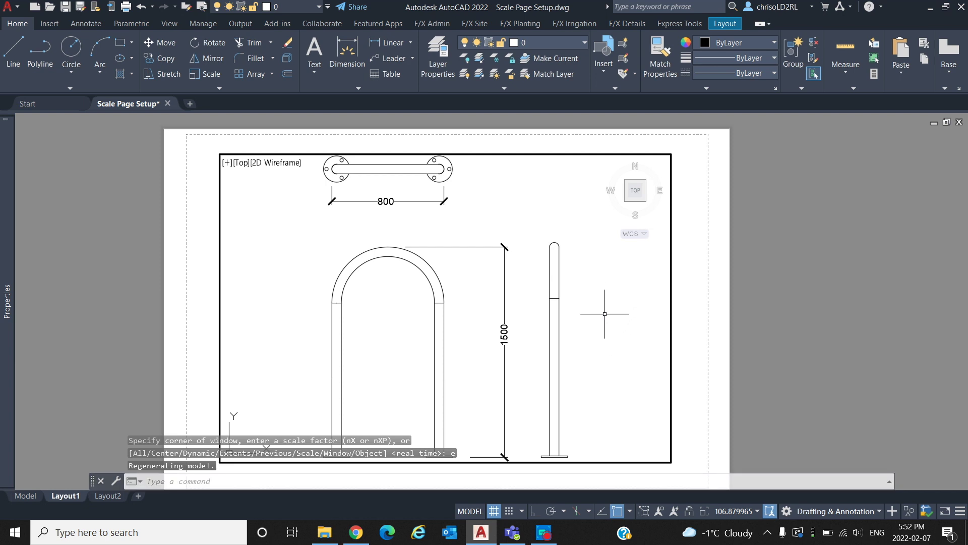
{"action": "double_click", "coordinate": [694, 316]}
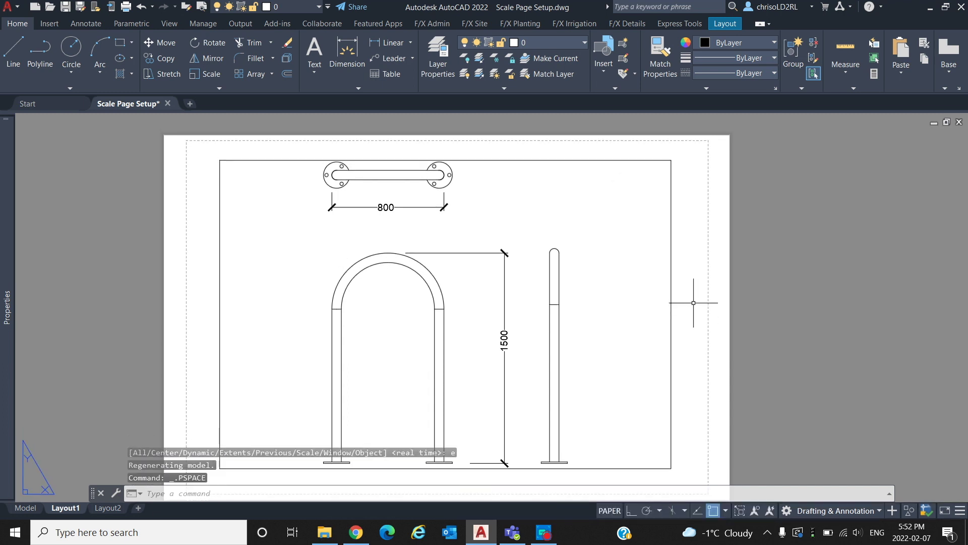
Step: Window-select the viewport border and view its properties, showing the 106.88 custom scale
{"action": "mouse_move", "coordinate": [579, 312]}
{"action": "middle_mouse_down"}
{"action": "mouse_move", "coordinate": [596, 281]}
{"action": "mouse_move", "coordinate": [567, 294]}
{"action": "mouse_move", "coordinate": [614, 318]}
{"action": "mouse_move", "coordinate": [614, 301]}
{"action": "middle_mouse_up"}
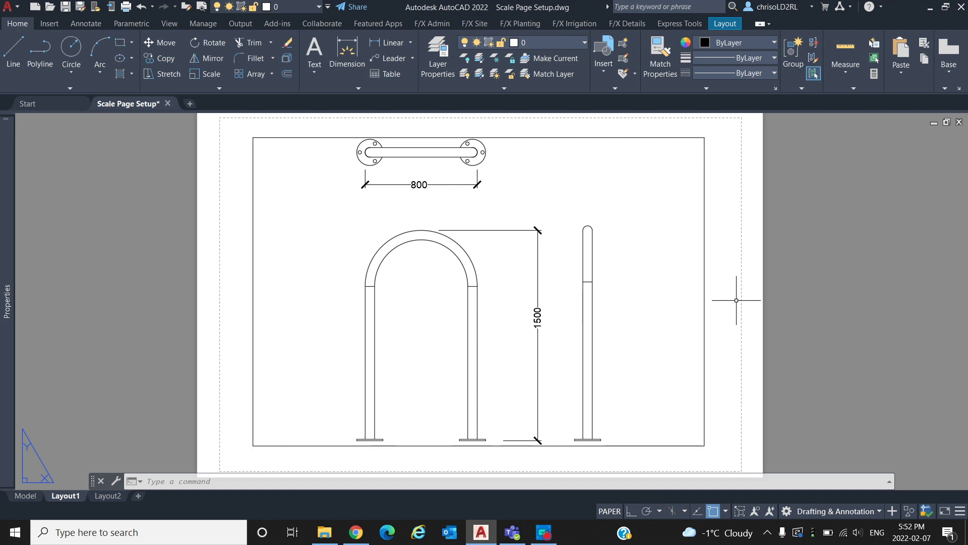
{"action": "left_click", "coordinate": [736, 300]}
{"action": "left_click", "coordinate": [693, 275]}
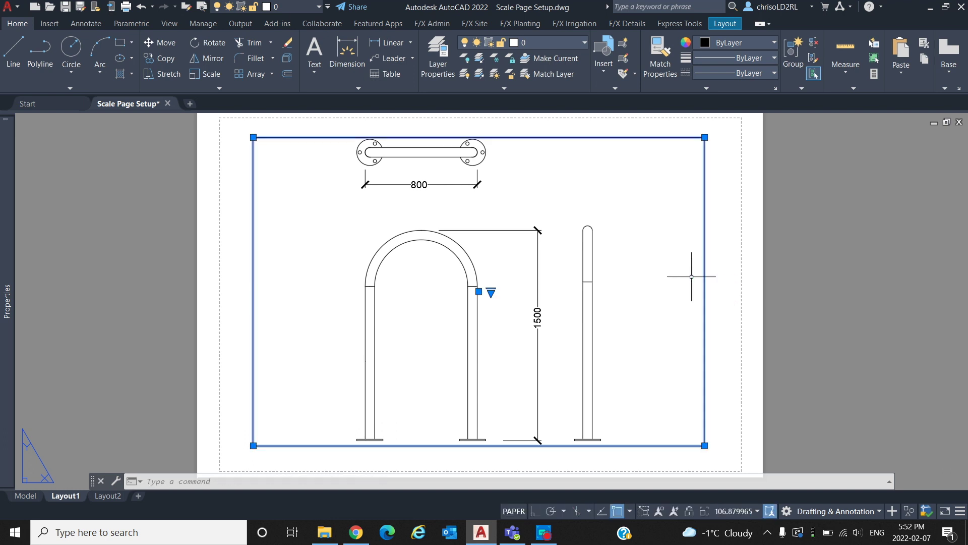
{"action": "mouse_move", "coordinate": [10, 263]}
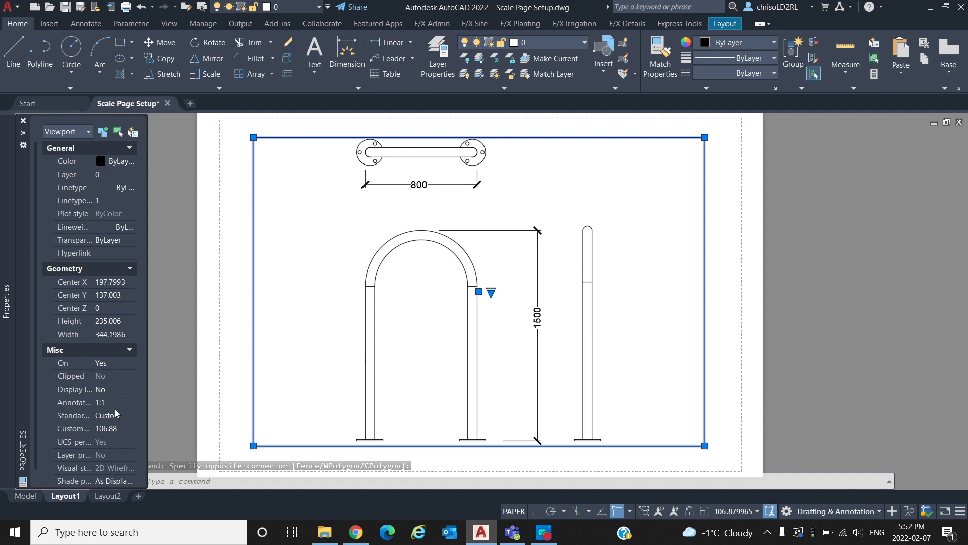
Step: Change the viewport's custom scale from 106.88 to 100, then deselect it
{"action": "left_click", "coordinate": [120, 429]}
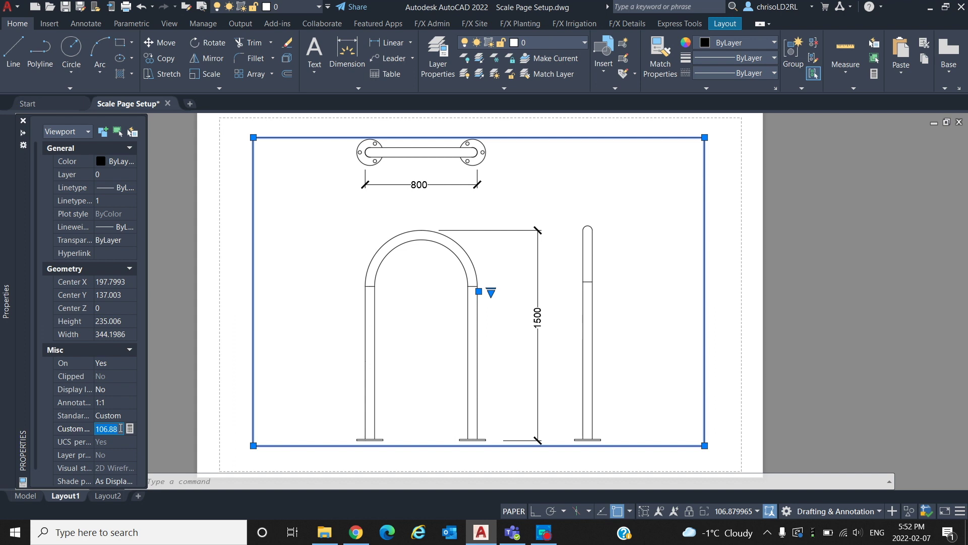
{"action": "type", "text": "100"}
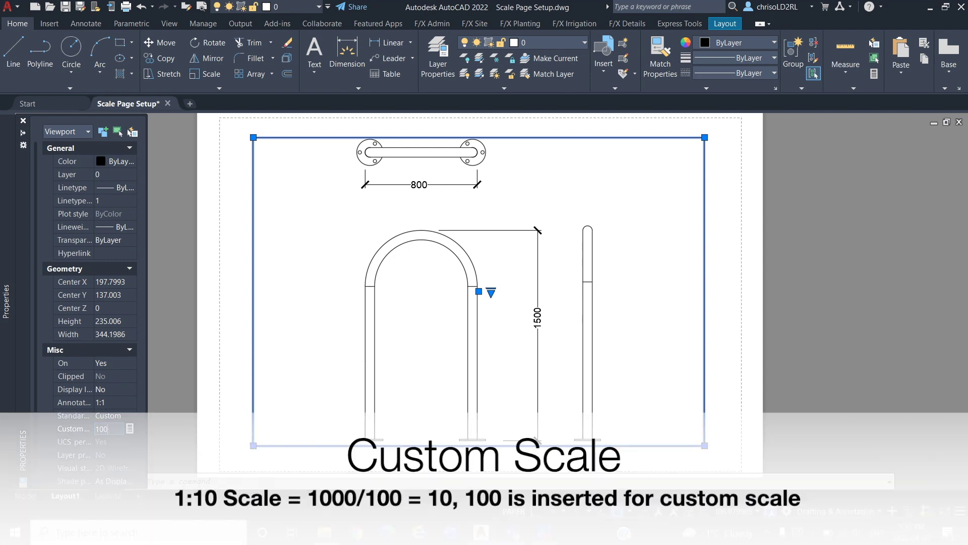
{"action": "key", "text": "Return"}
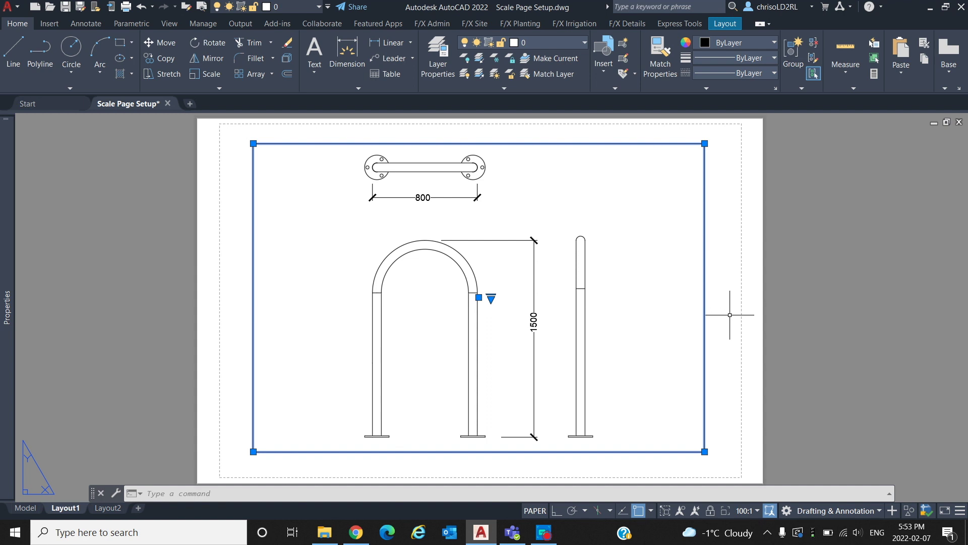
{"action": "key", "text": "Escape"}
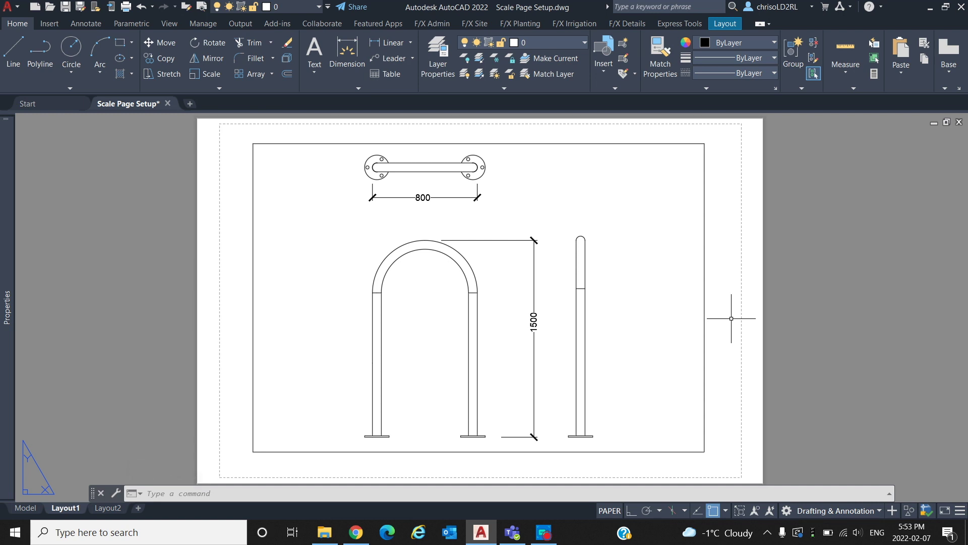
Step: Set the viewport's Display Locked to Yes and verify zooming no longer changes its view
{"action": "left_click", "coordinate": [705, 303]}
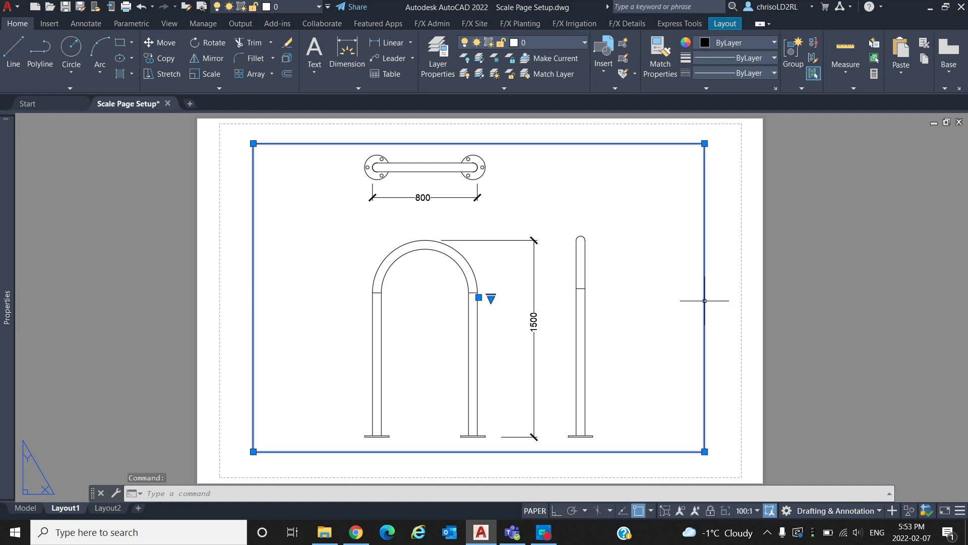
{"action": "right_click", "coordinate": [705, 302]}
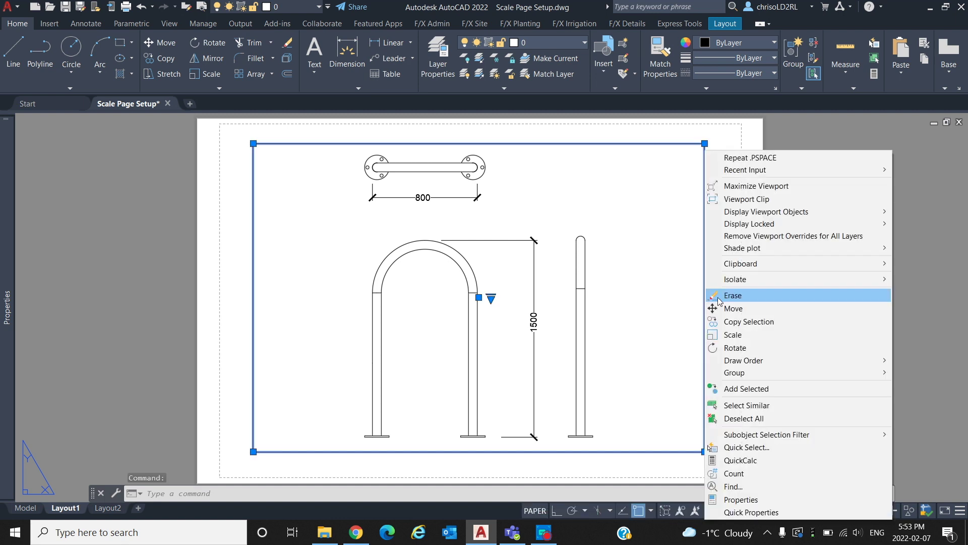
{"action": "mouse_move", "coordinate": [817, 228]}
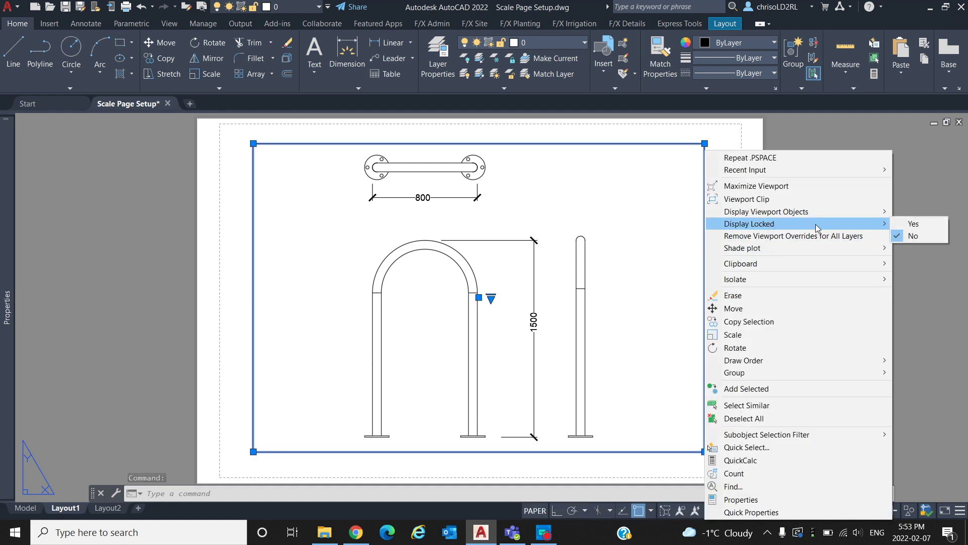
{"action": "left_click", "coordinate": [911, 224]}
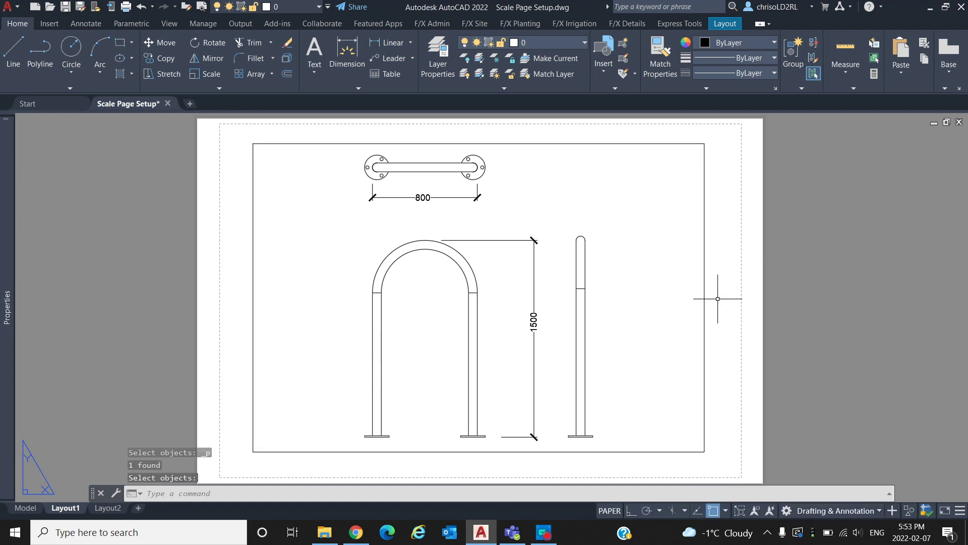
{"action": "double_click", "coordinate": [681, 303]}
{"action": "scroll", "coordinate": [682, 304], "scroll_direction": "up", "scroll_amount": 2}
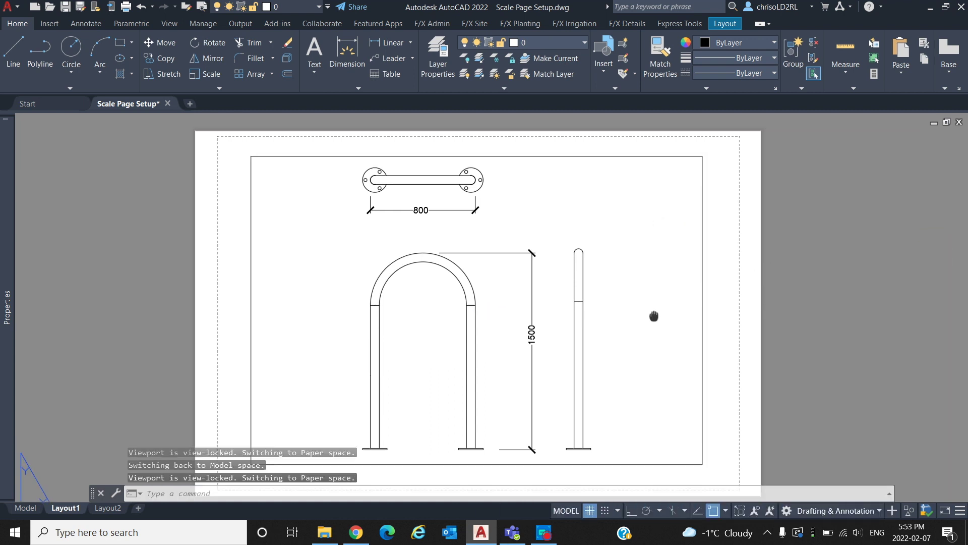
{"action": "double_click", "coordinate": [741, 283]}
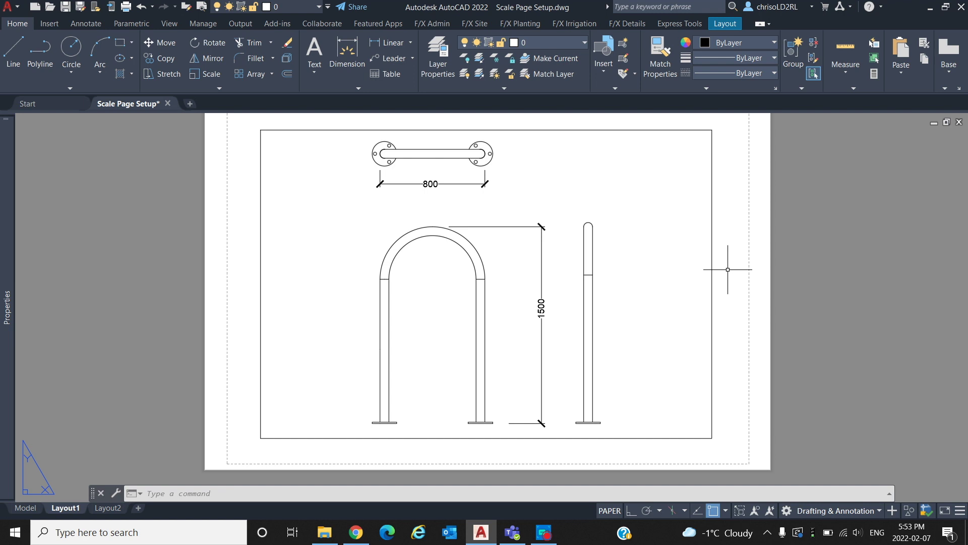
{"action": "left_click", "coordinate": [728, 270]}
Step: Window-select the viewport and bring up the layer list showing 0, Defpoints and L-DETAIL DIMS
{"action": "left_click", "coordinate": [683, 241]}
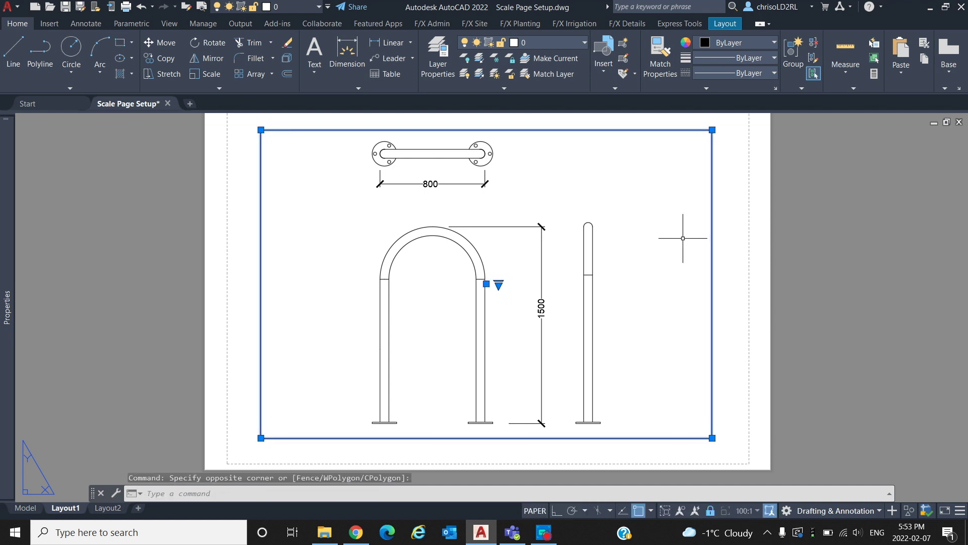
{"action": "left_click", "coordinate": [444, 70]}
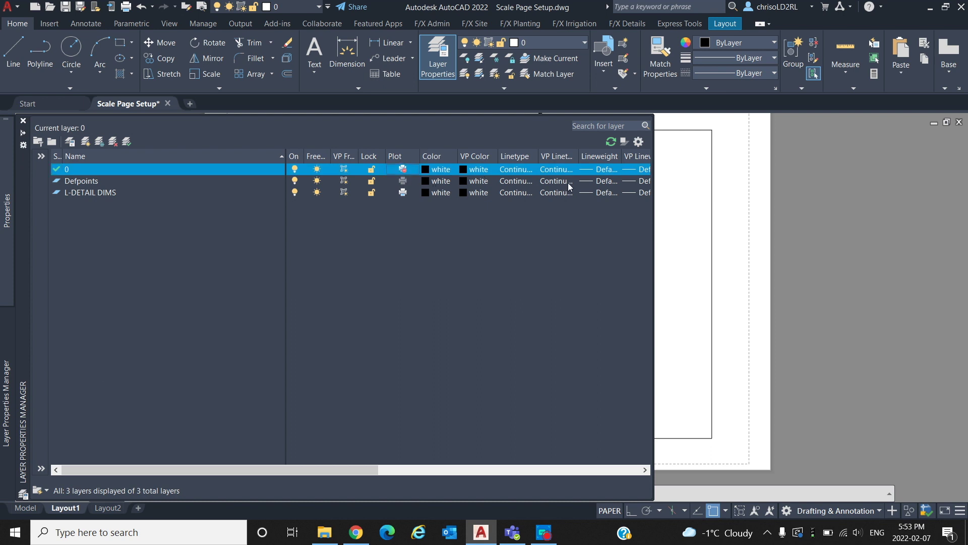
{"action": "left_click", "coordinate": [698, 196]}
{"action": "left_click", "coordinate": [735, 188]}
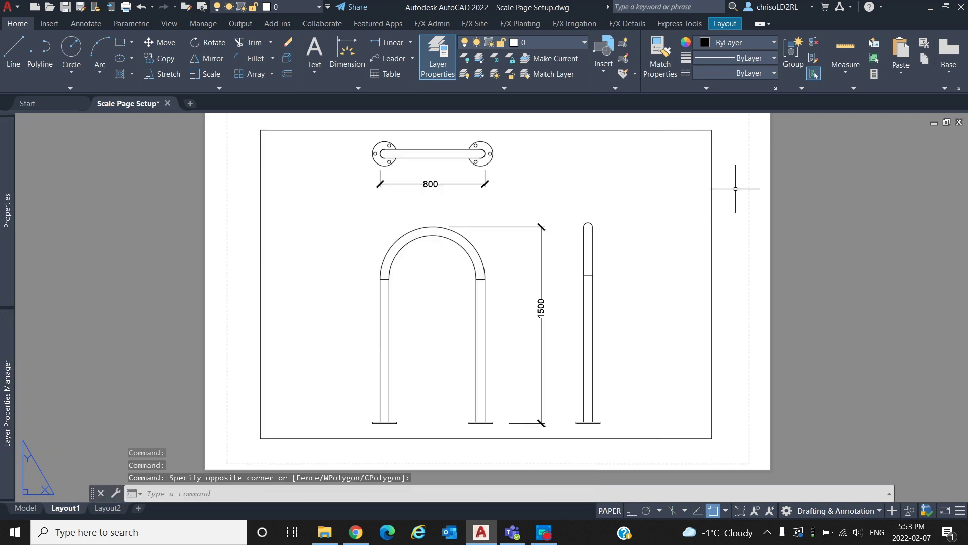